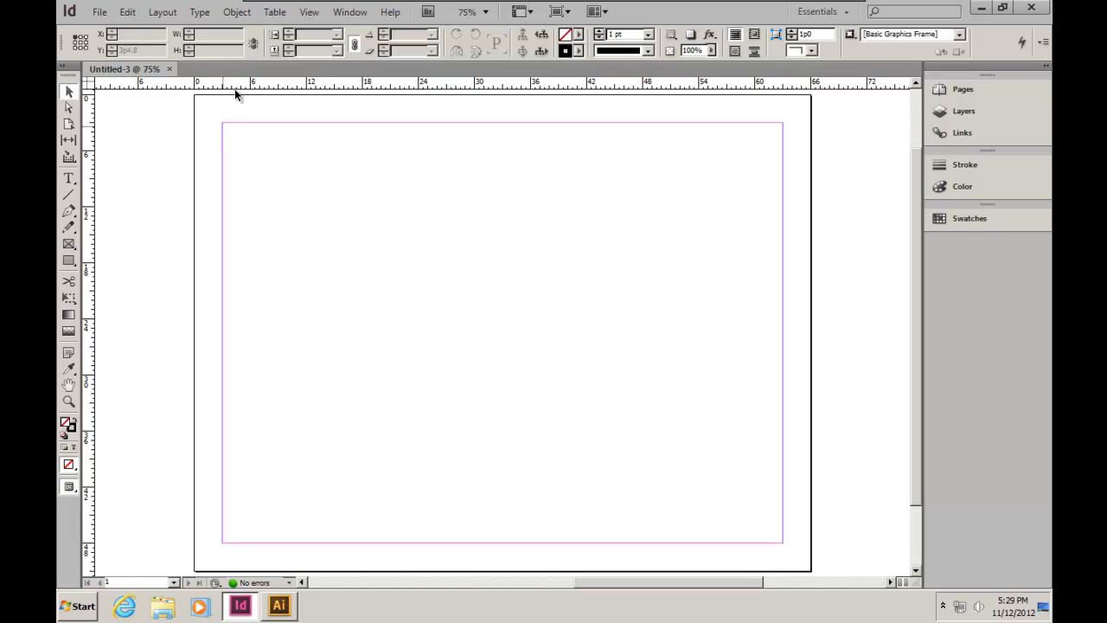
# Step: Draw a rectangular graphic frame about 28 by 19 picas in the upper-left area of the page, inside the margins
pyautogui.click(70, 249)
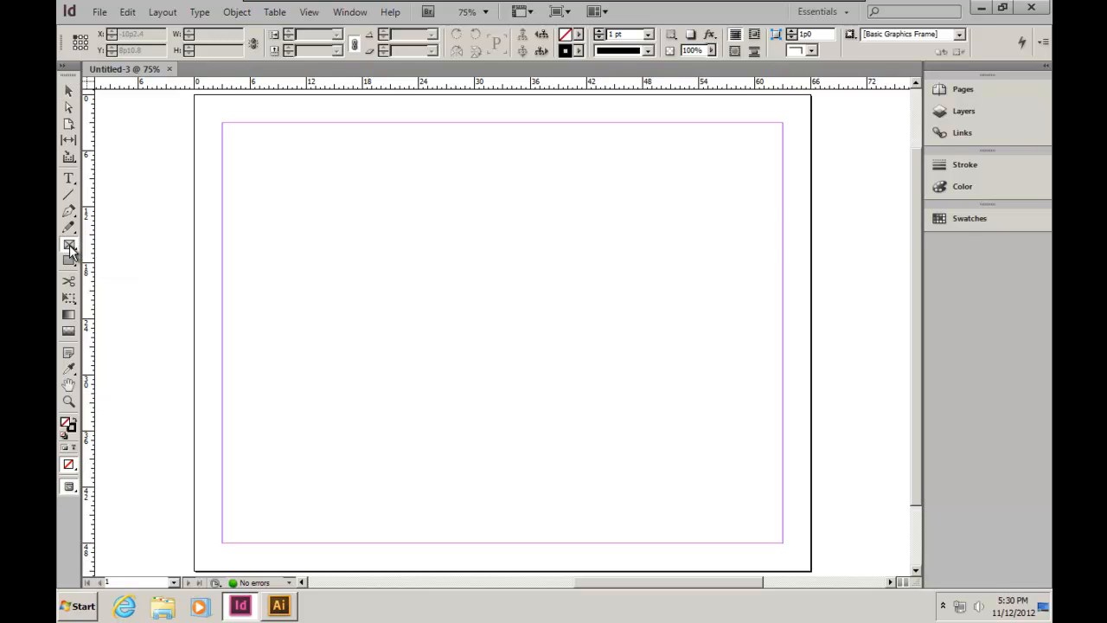
pyautogui.moveTo(235, 141); pyautogui.dragTo(494, 316)
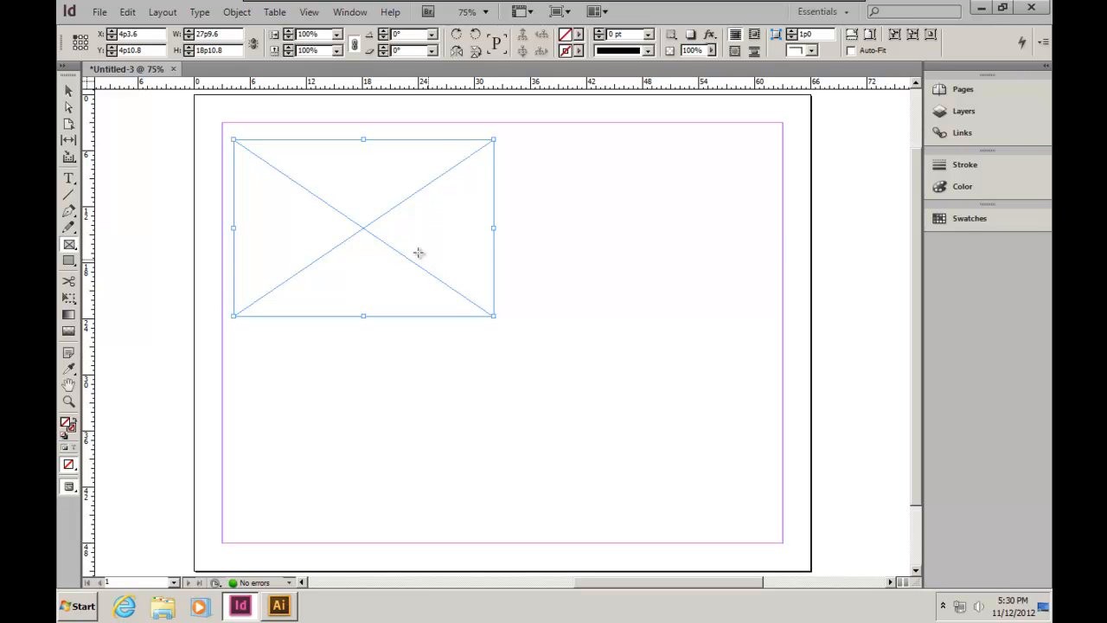
pyautogui.press('v')
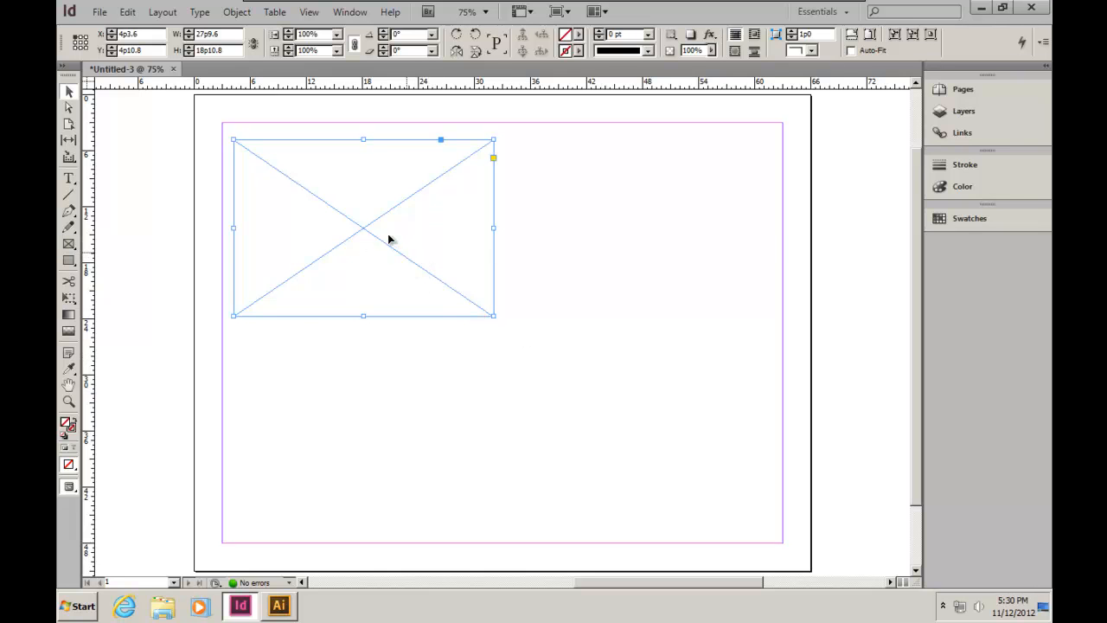
# Step: Place the JPEG 220px-Ash_Tree_-_geograph.org.uk_-_590710 from My Pictures into the selected frame
pyautogui.click(100, 13)
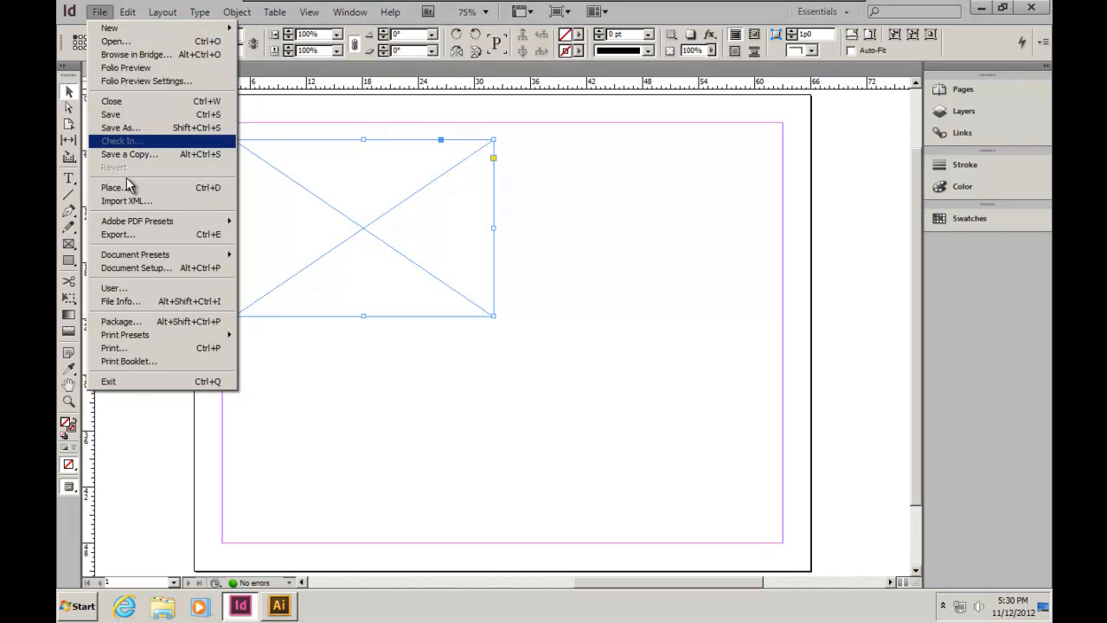
pyautogui.click(129, 189)
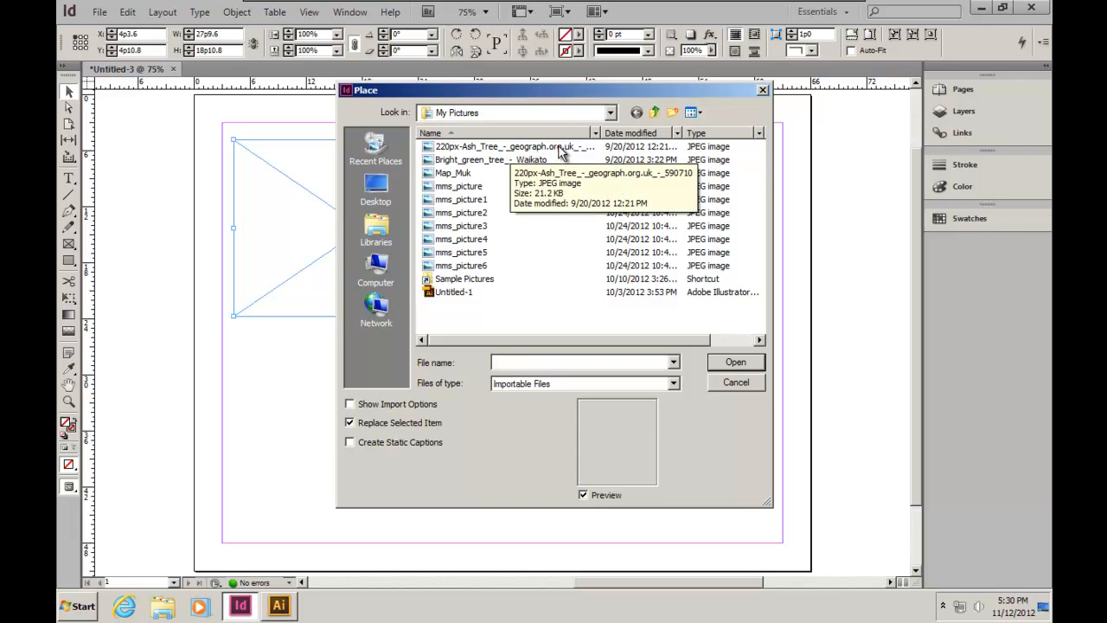
pyautogui.click(489, 147)
pyautogui.click(735, 364)
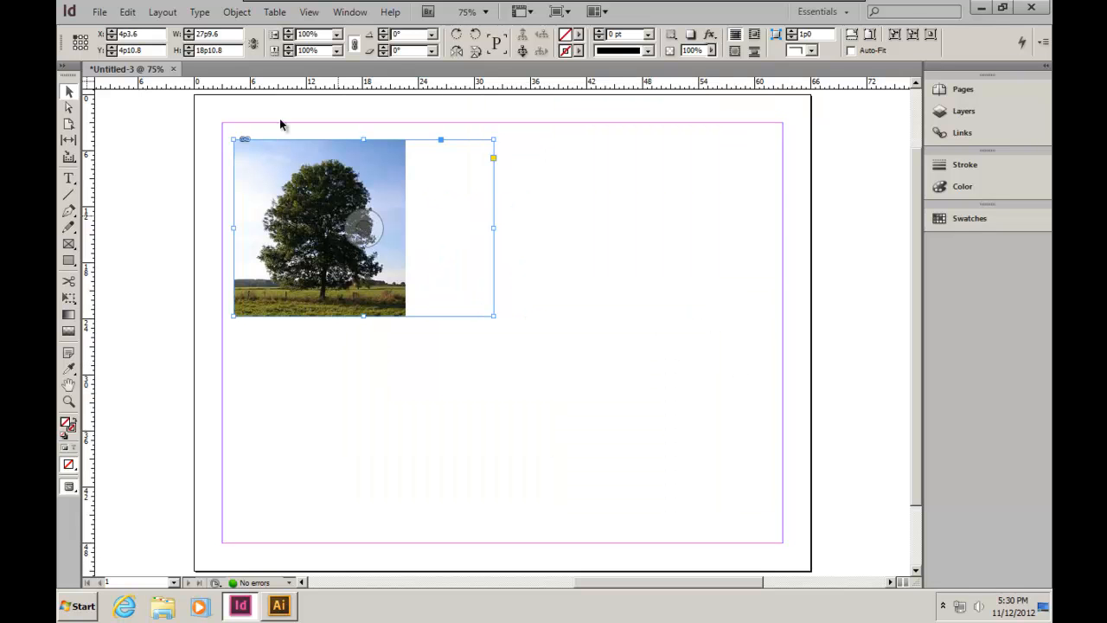
# Step: Move the tree image about 5 picas right inside its frame and scale it down proportionally to end at the frame's lower edge
pyautogui.doubleClick(387, 282)
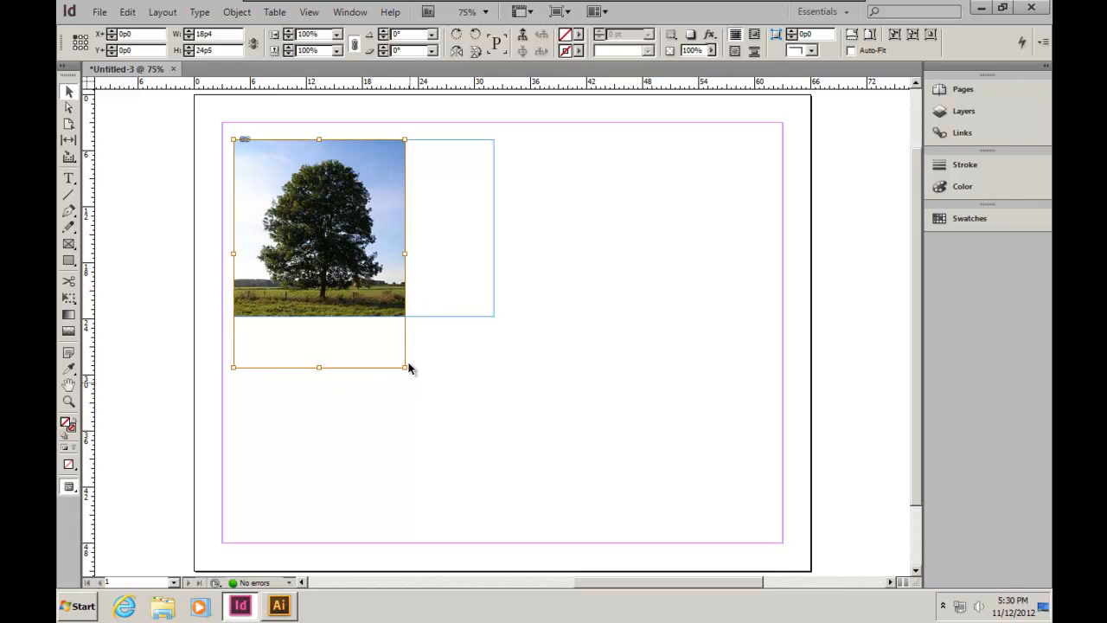
pyautogui.moveTo(337, 244); pyautogui.dragTo(381, 256)
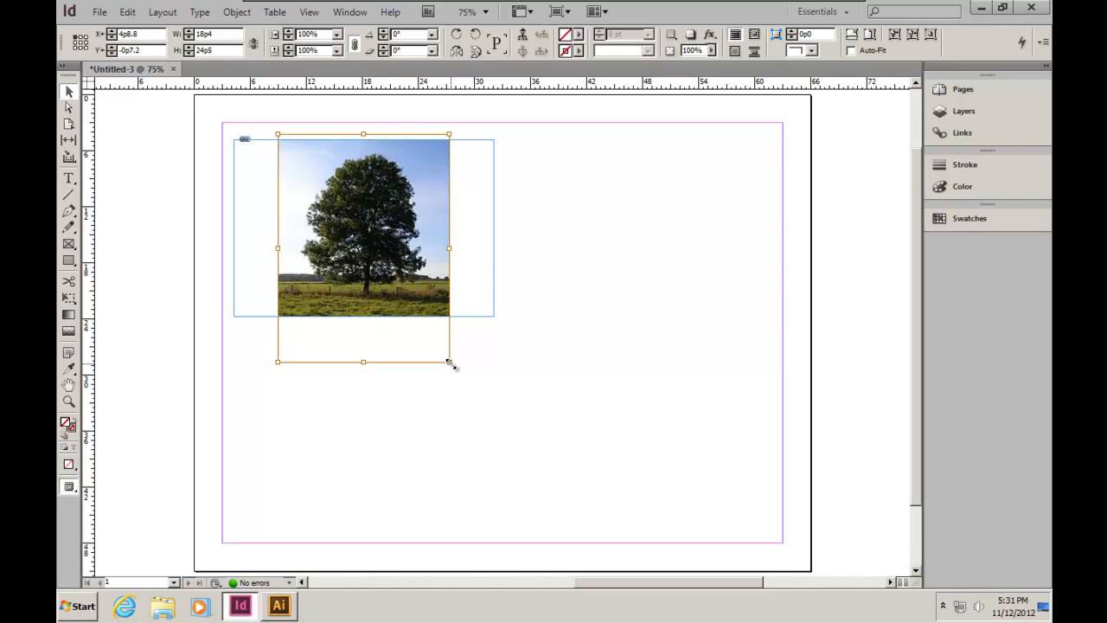
pyautogui.moveTo(449, 361); pyautogui.dragTo(416, 315)
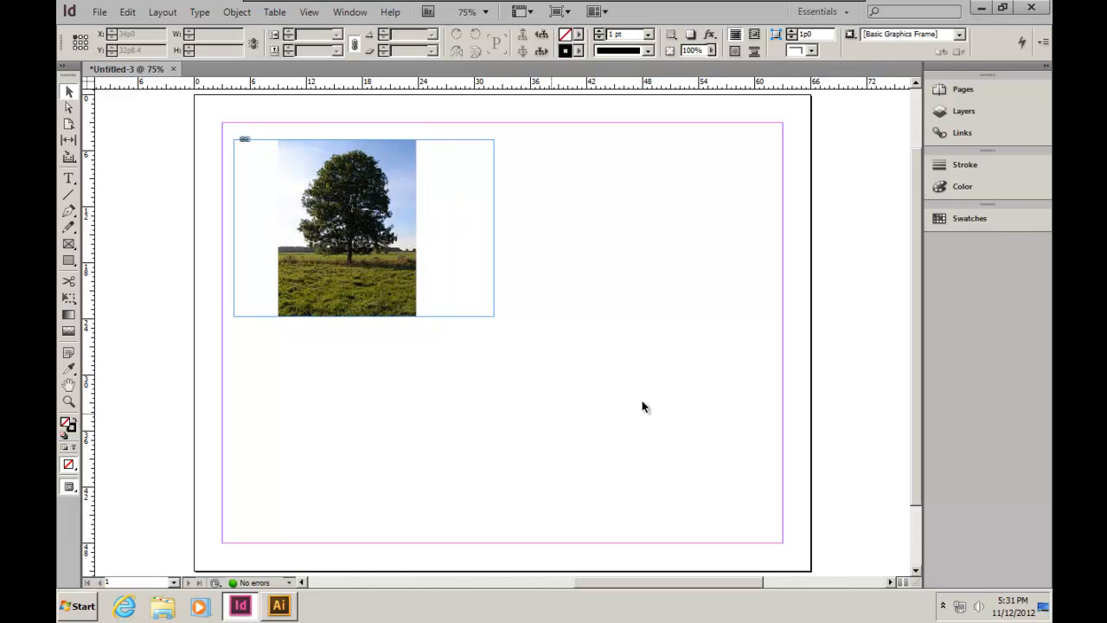
# Step: Preview the page with the tree image in presentation mode, and return to the layout view
pyautogui.click(362, 225)
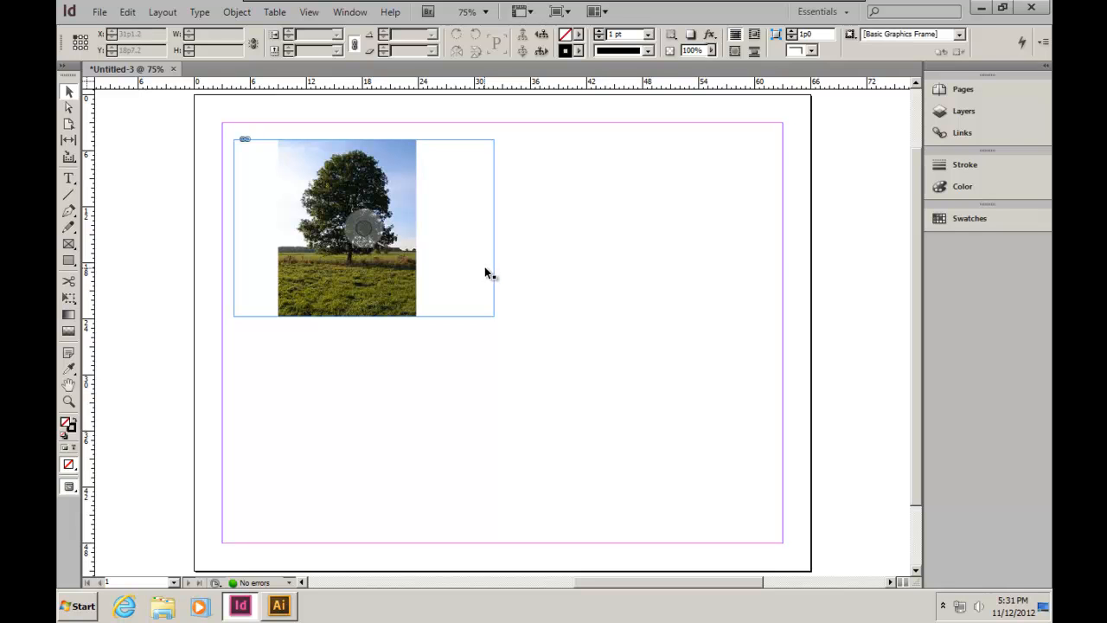
pyautogui.hotkey('shift', 'w')
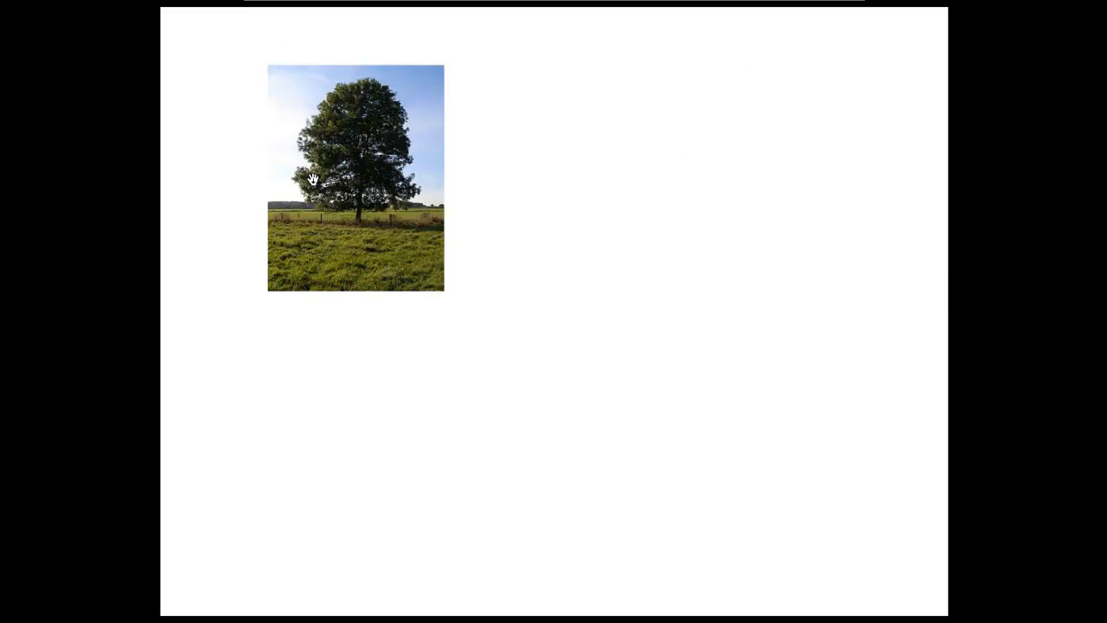
pyautogui.press('Escape')
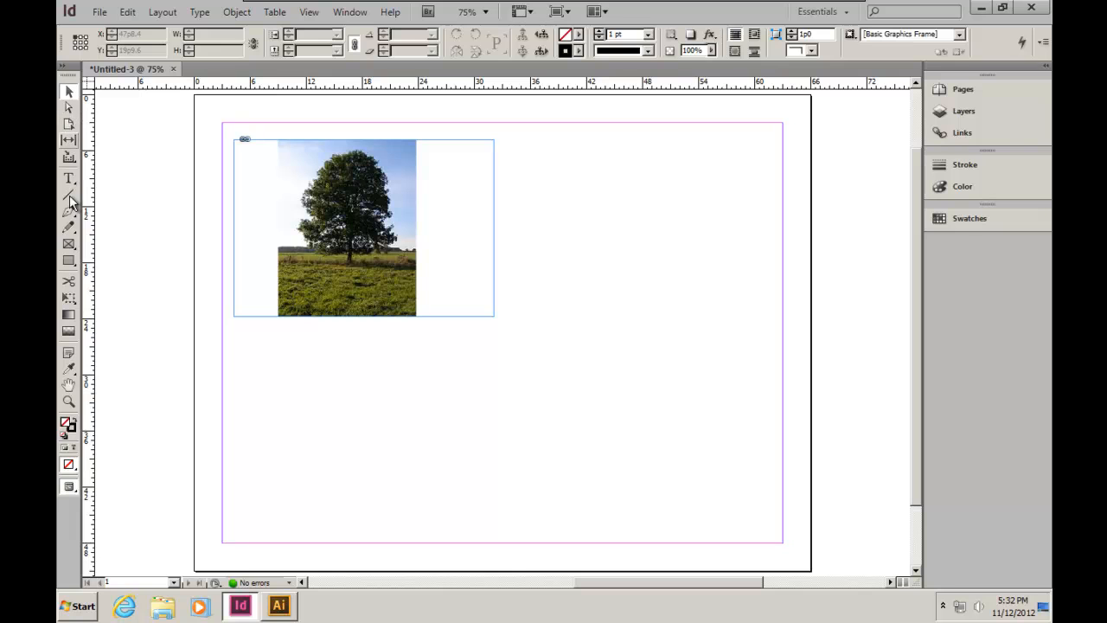
# Step: Draw a second rectangular graphic frame about 33 by 22 picas in the lower-right area of the page
pyautogui.click(70, 246)
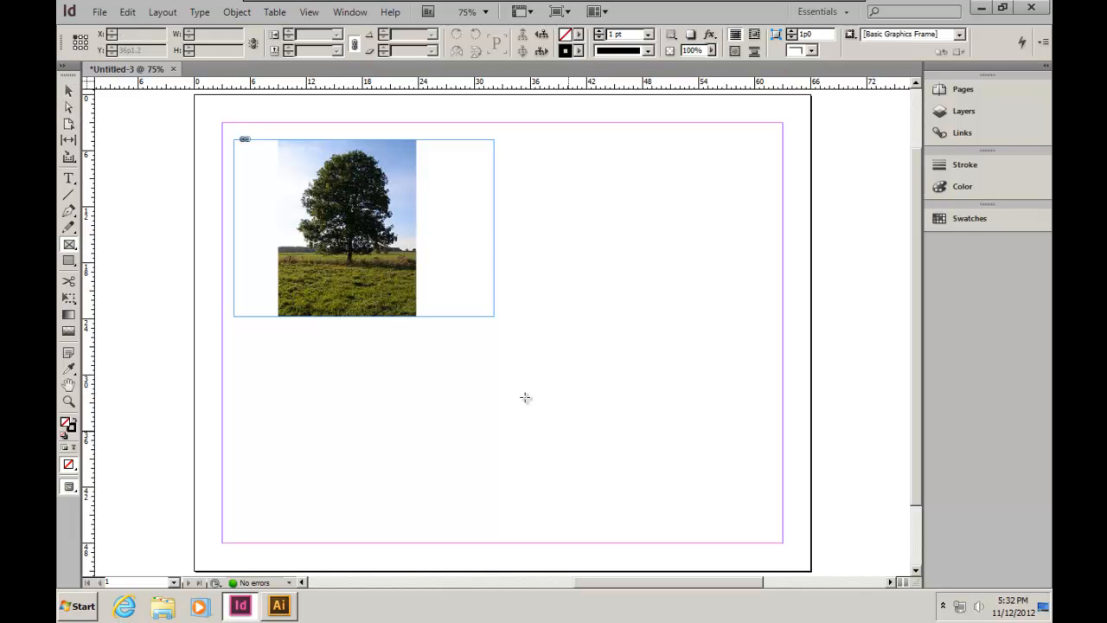
pyautogui.moveTo(461, 333); pyautogui.dragTo(769, 535)
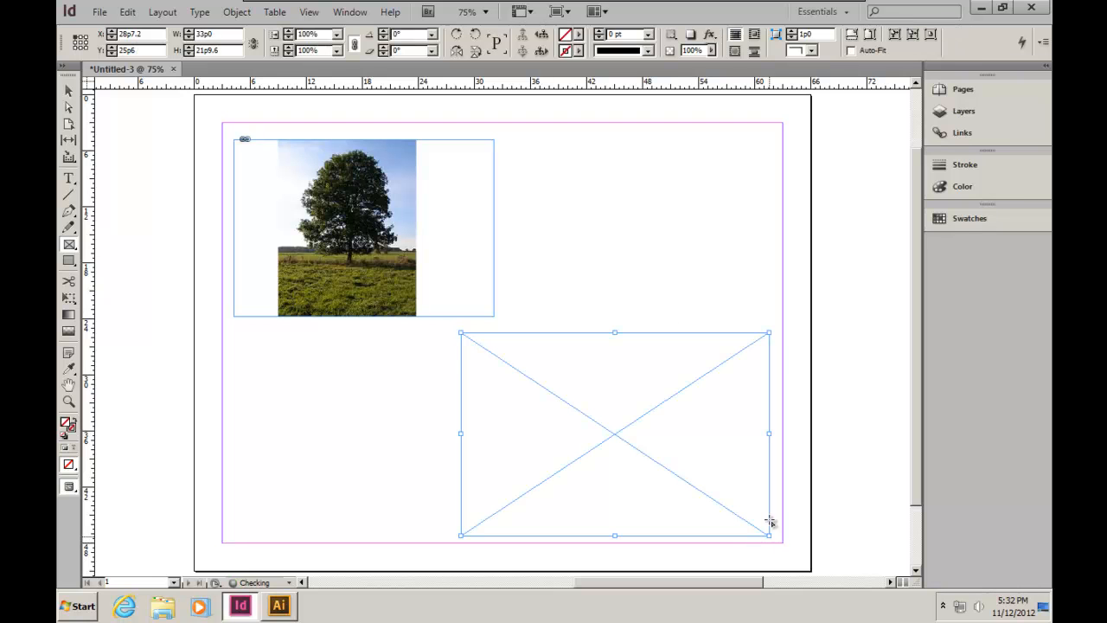
pyautogui.click(101, 14)
pyautogui.click(648, 308)
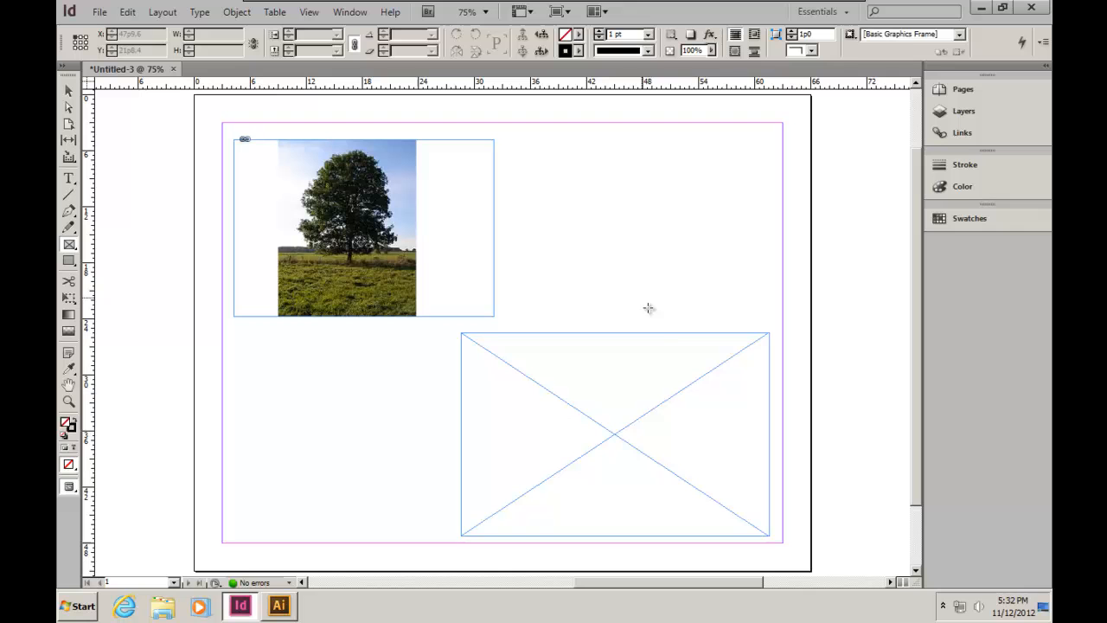
# Step: Place the Illustrator file Sample Diagram from the IDeX Tutorials > Video Tutorials folder on the home drive into the lower-right frame
pyautogui.press('v')
pyautogui.click(661, 363)
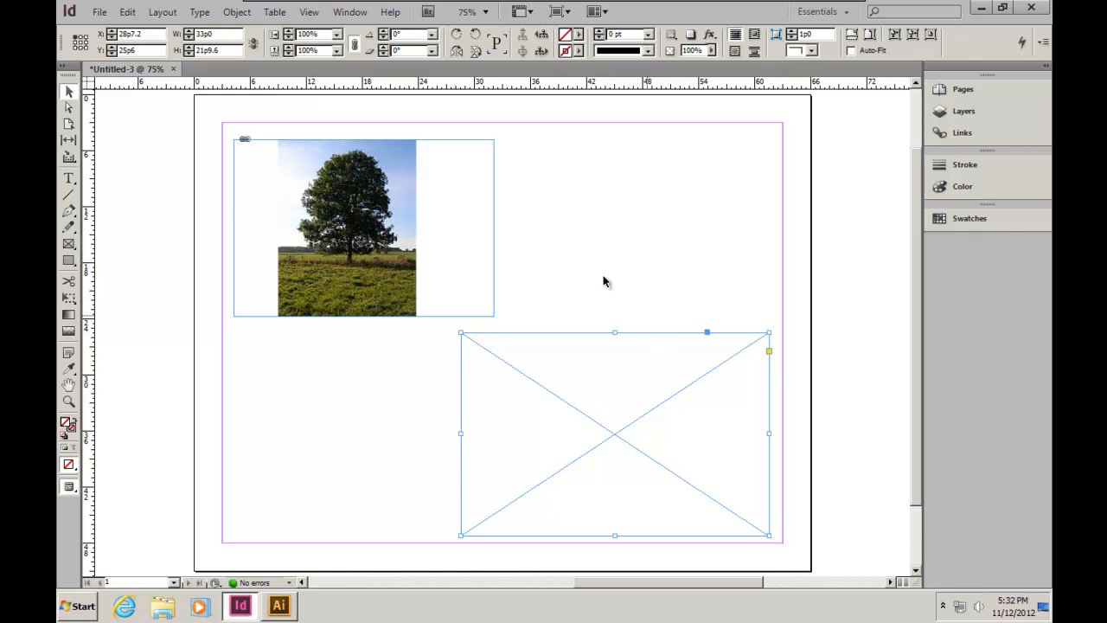
pyautogui.hotkey('ctrl', 'd')
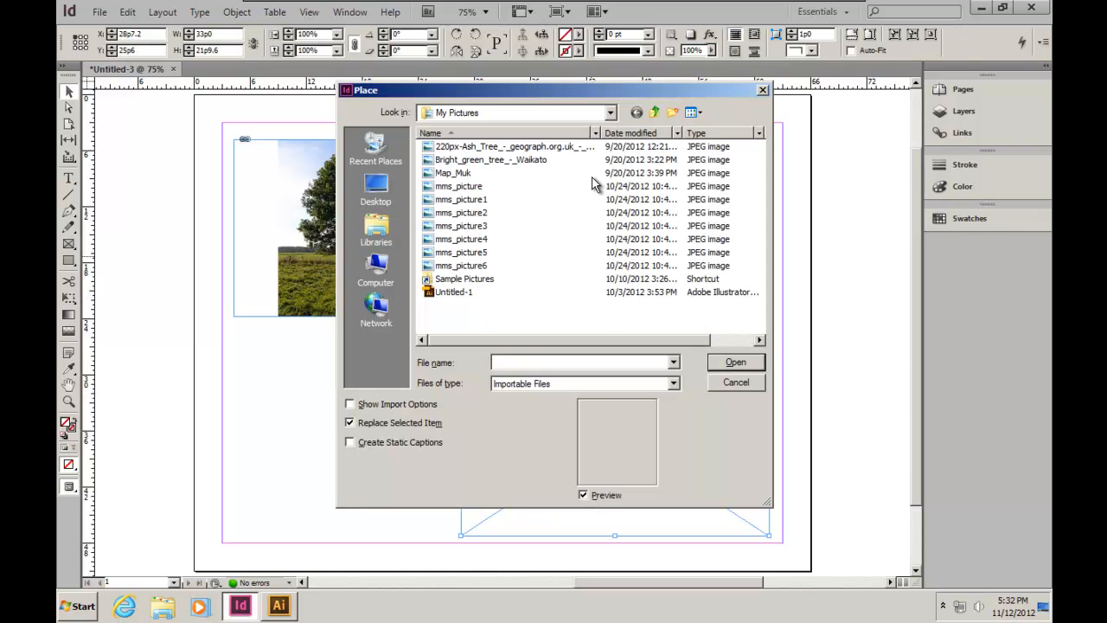
pyautogui.click(611, 112)
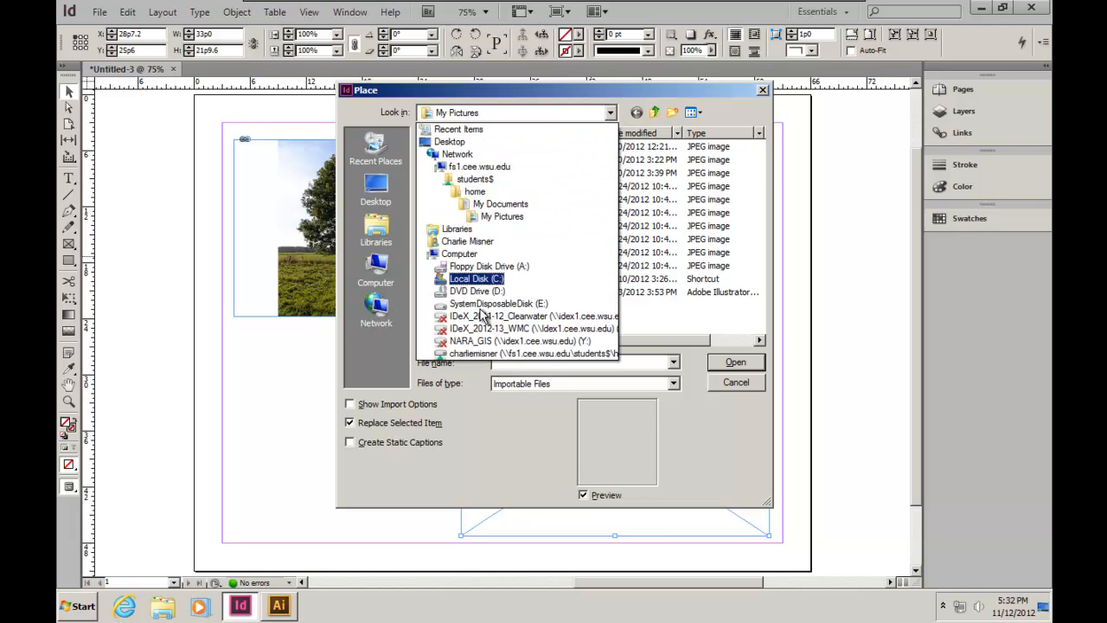
pyautogui.click(490, 351)
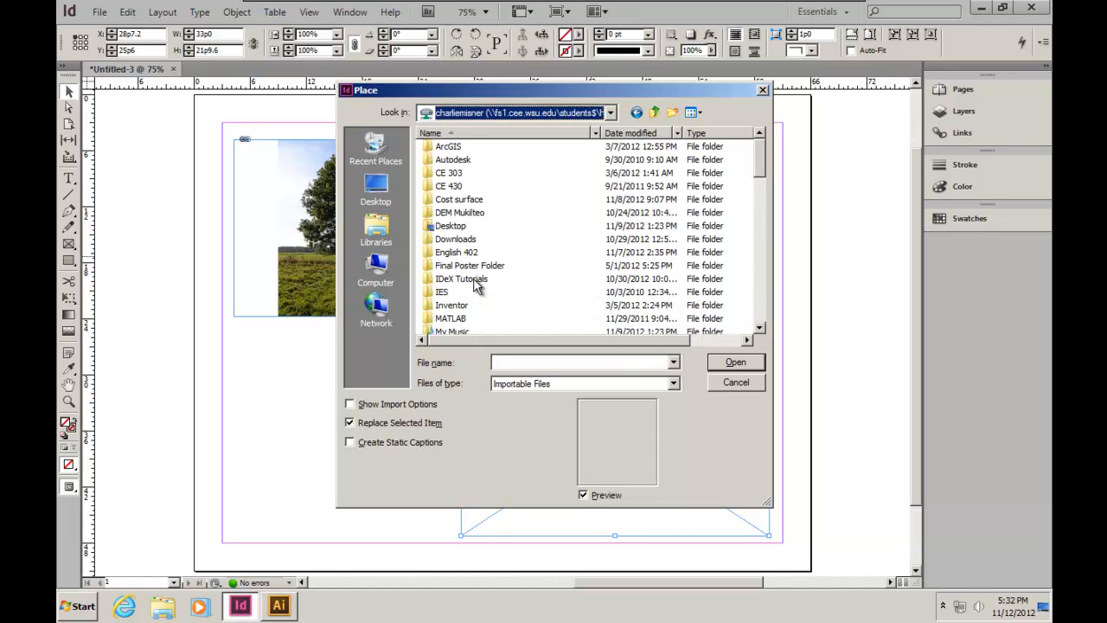
pyautogui.doubleClick(474, 281)
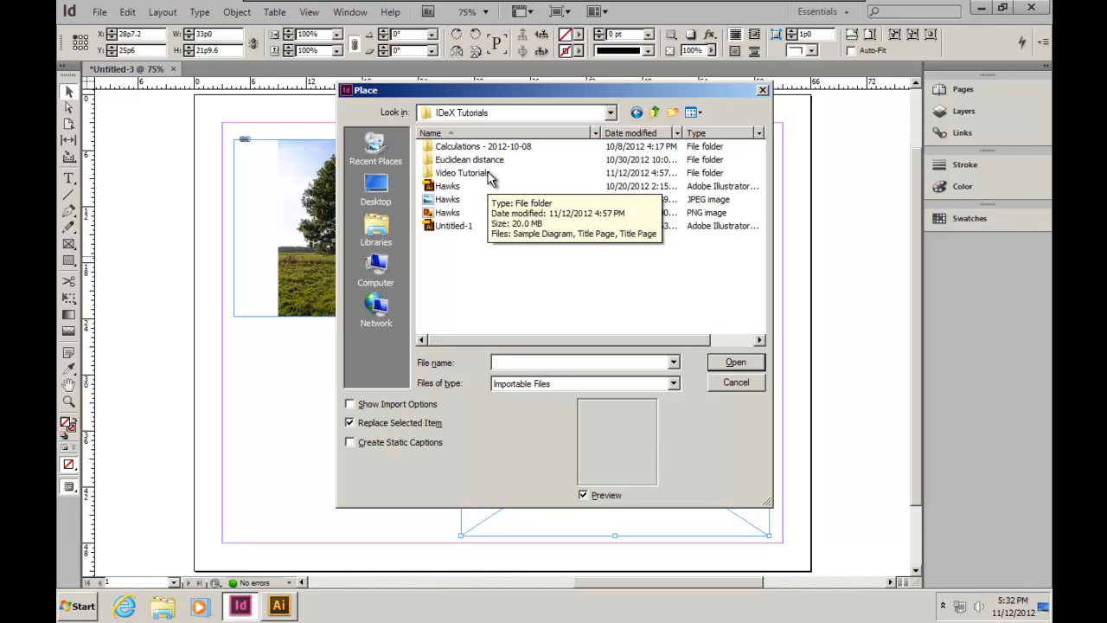
pyautogui.doubleClick(487, 175)
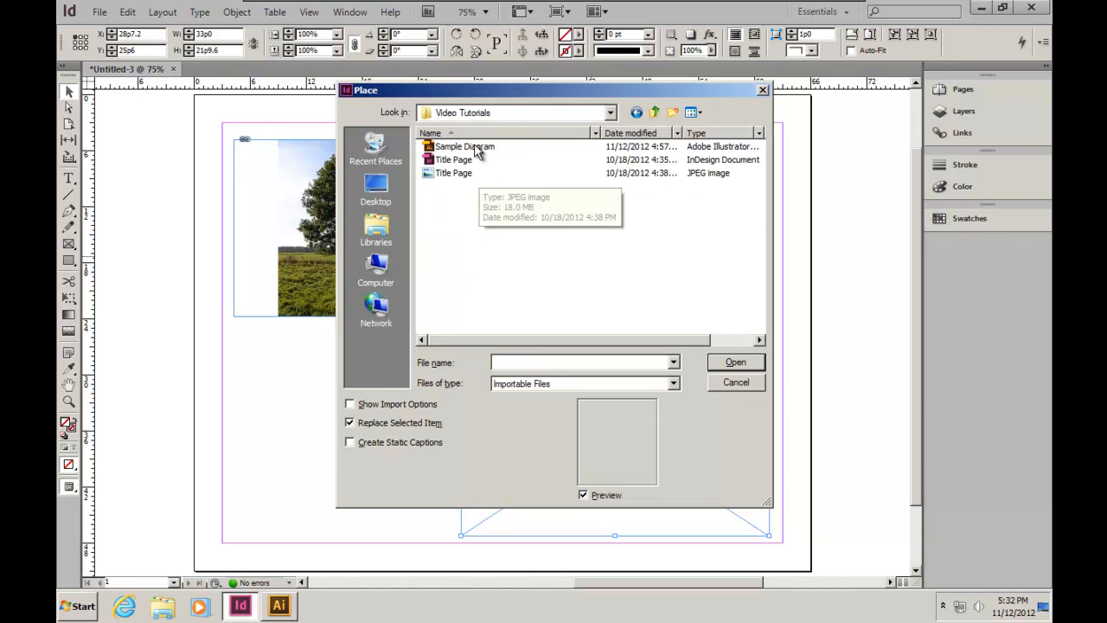
pyautogui.click(464, 146)
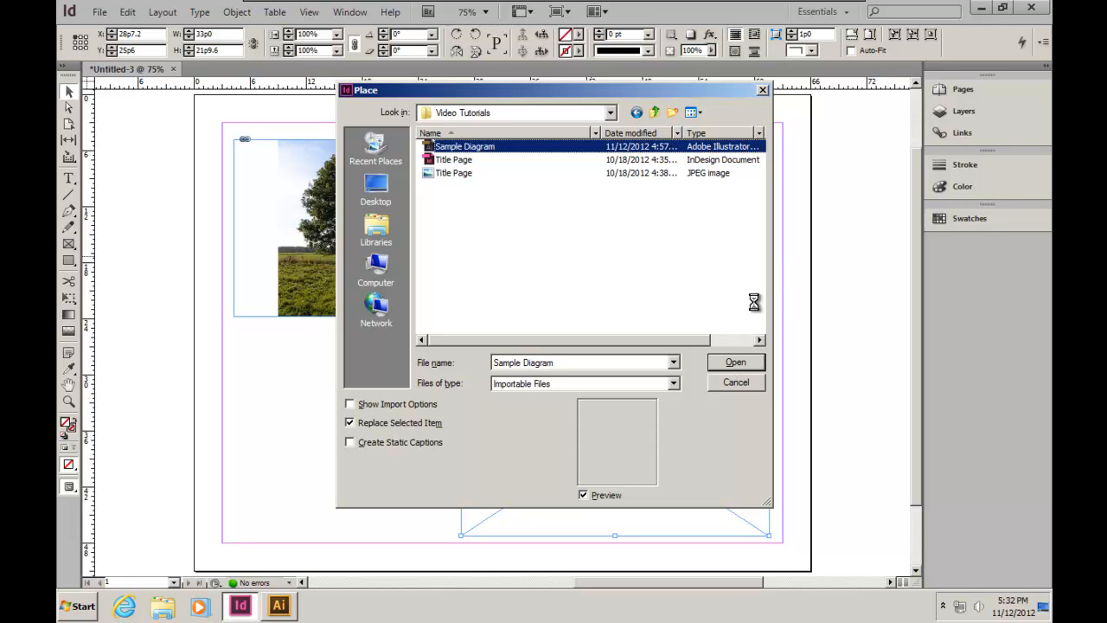
pyautogui.click(731, 363)
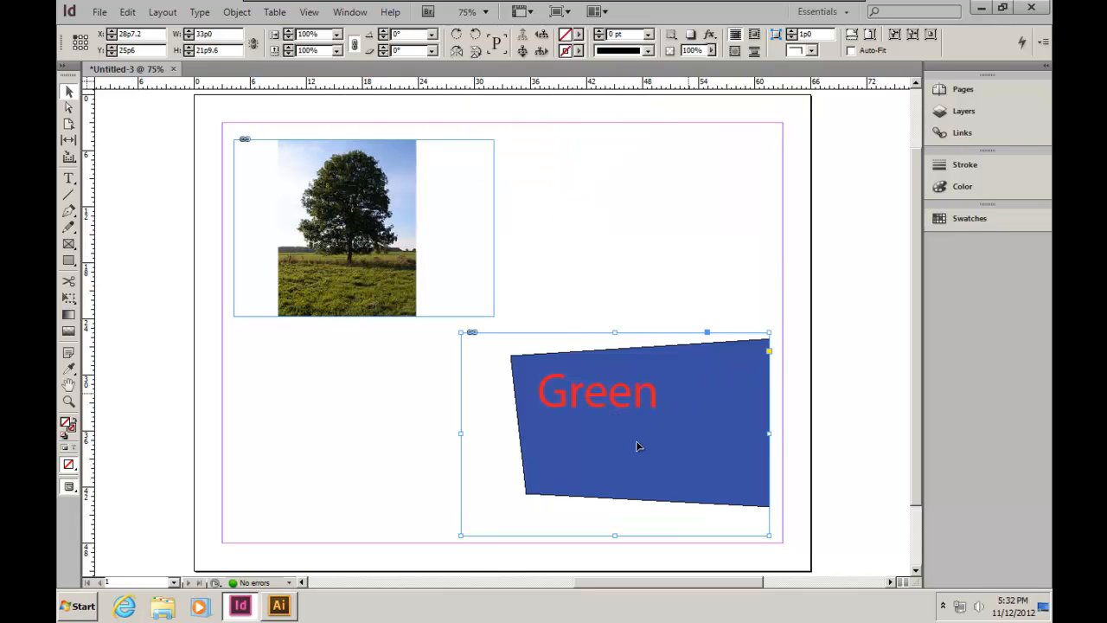
# Step: Scale the diagram artwork down proportionally so that the whole drawing fits inside the lower-right frame, and deselect it
pyautogui.doubleClick(513, 459)
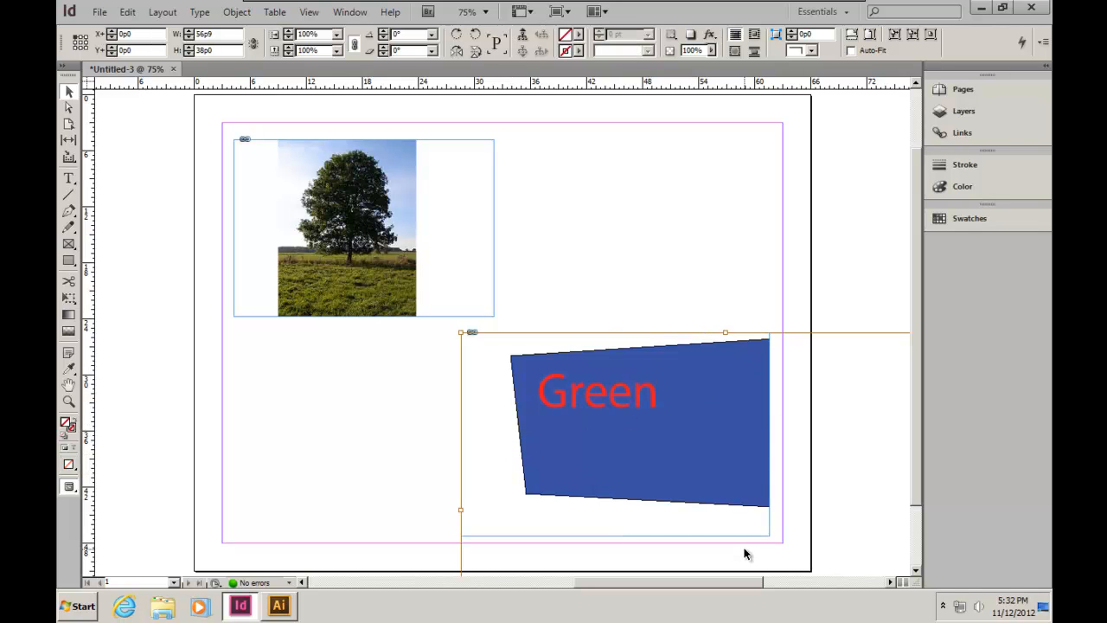
pyautogui.hotkey('ctrl', '-')
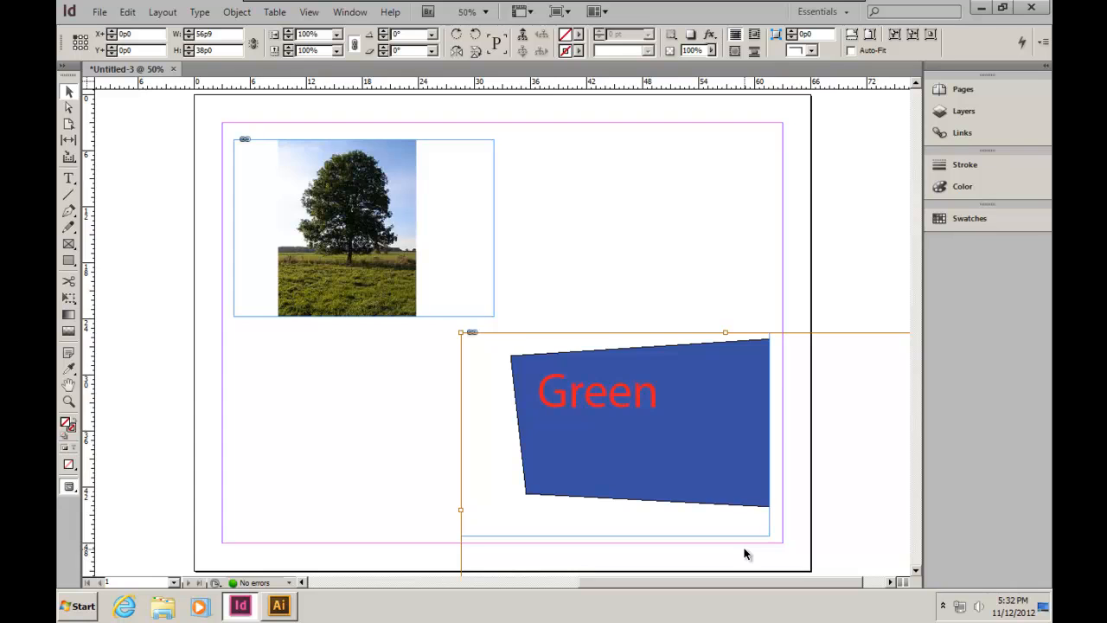
pyautogui.hotkey('ctrl', '-')
pyautogui.hotkey('ctrl', '-')
pyautogui.hotkey('ctrl', '-')
pyautogui.hotkey('ctrl', '-')
pyautogui.hotkey('ctrl', '-')
pyautogui.hotkey('ctrl', '=')
pyautogui.hotkey('ctrl', '=')
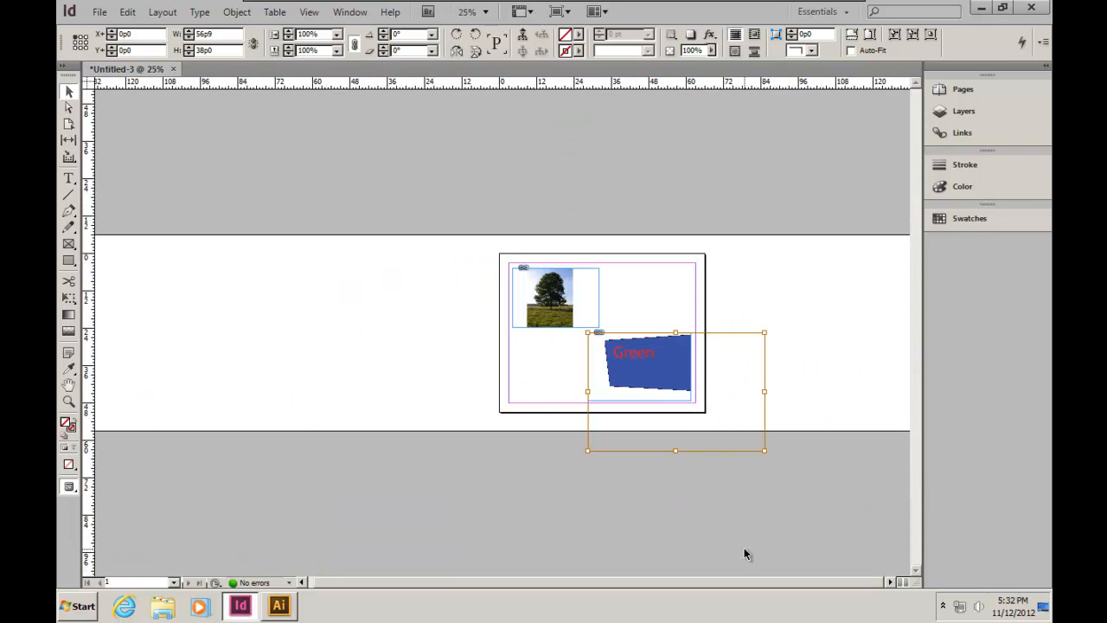
pyautogui.hotkey('ctrl', '=')
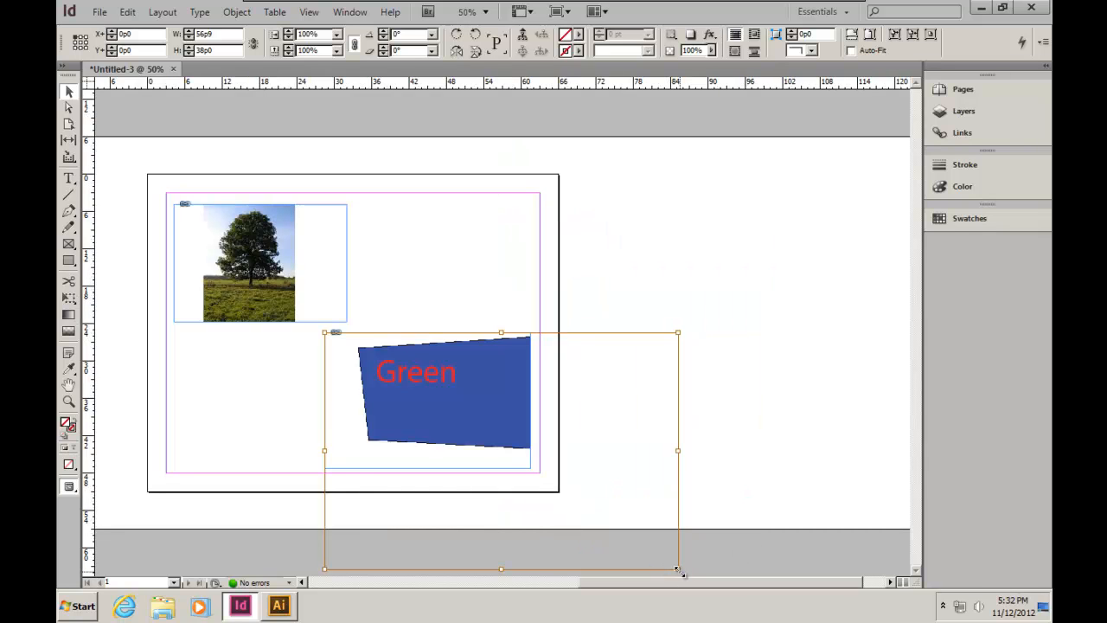
pyautogui.moveTo(677, 569); pyautogui.dragTo(516, 457)
pyautogui.click(539, 501)
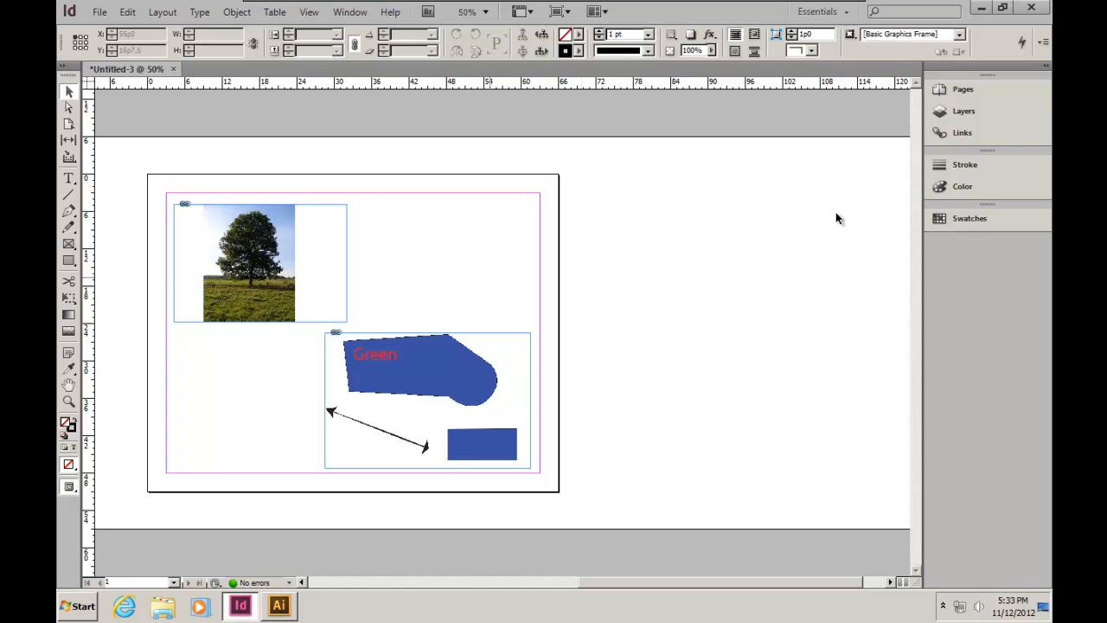
# Step: Show the list of linked files in the layout, and switch to Illustrator with Sample Diagram.ai
pyautogui.click(957, 134)
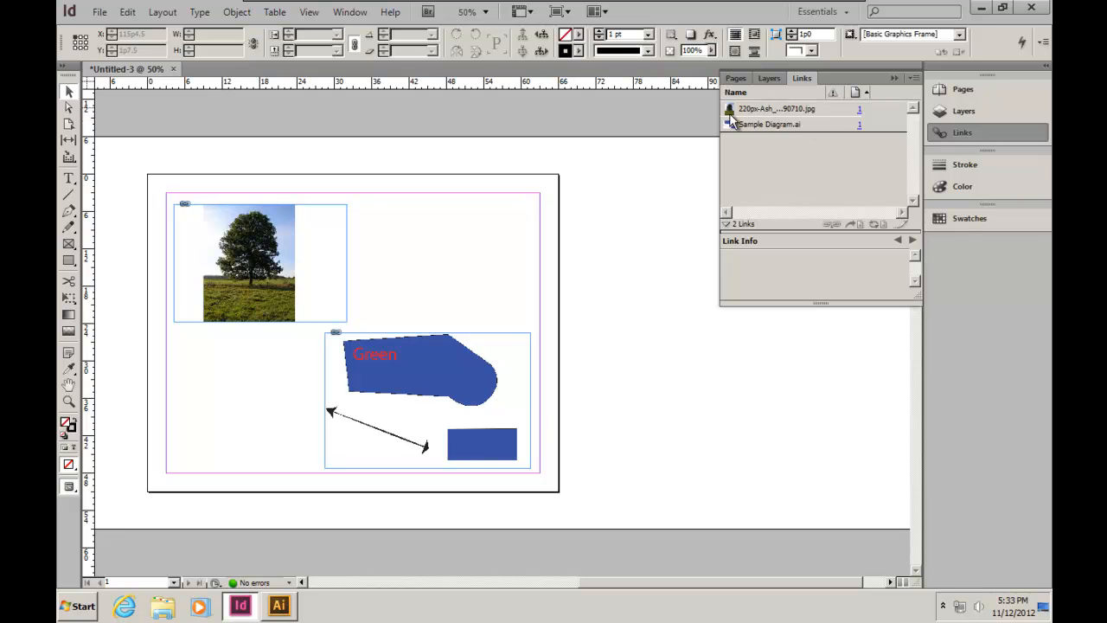
pyautogui.click(428, 400)
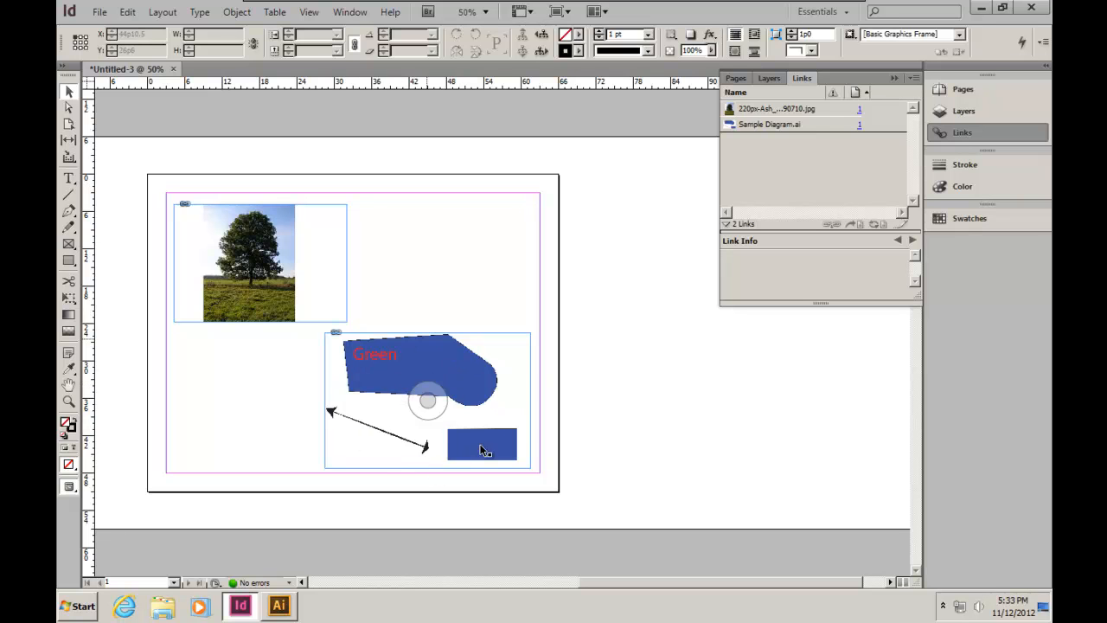
pyautogui.moveTo(281, 608)
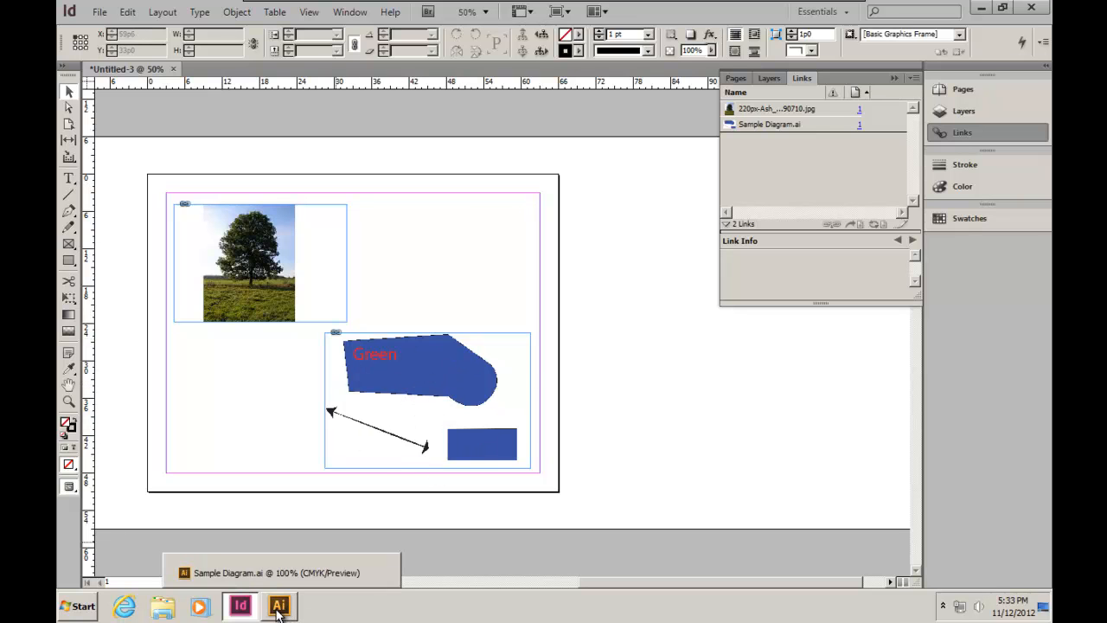
pyautogui.click(278, 607)
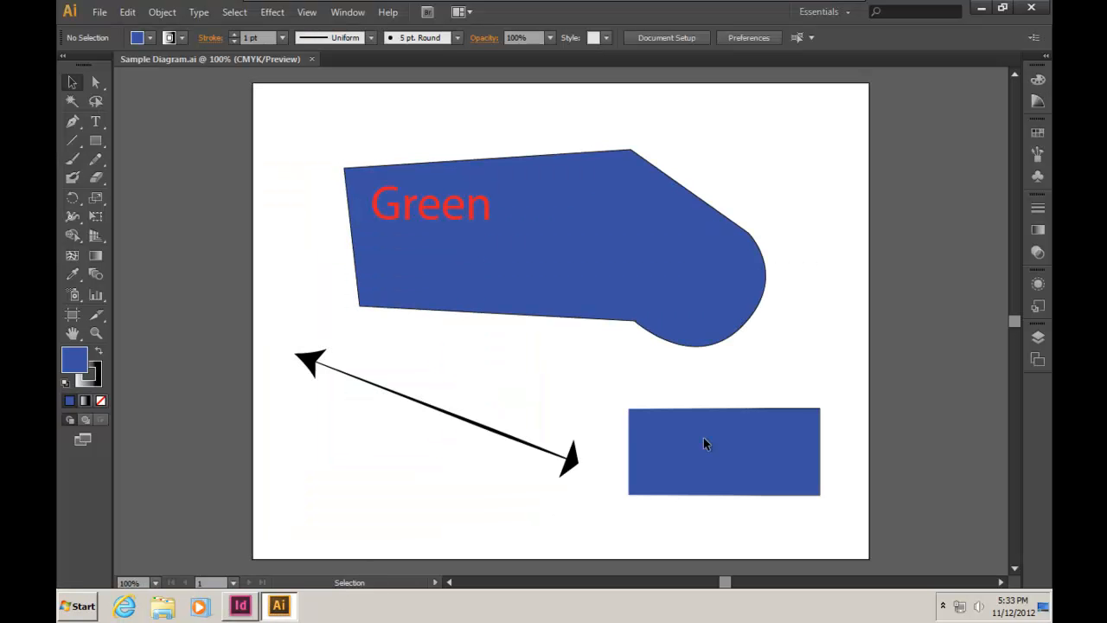
# Step: Recolor the large blue shape behind the word Green with a slightly deeper, more saturated green fill than 3CA048
pyautogui.click(578, 265)
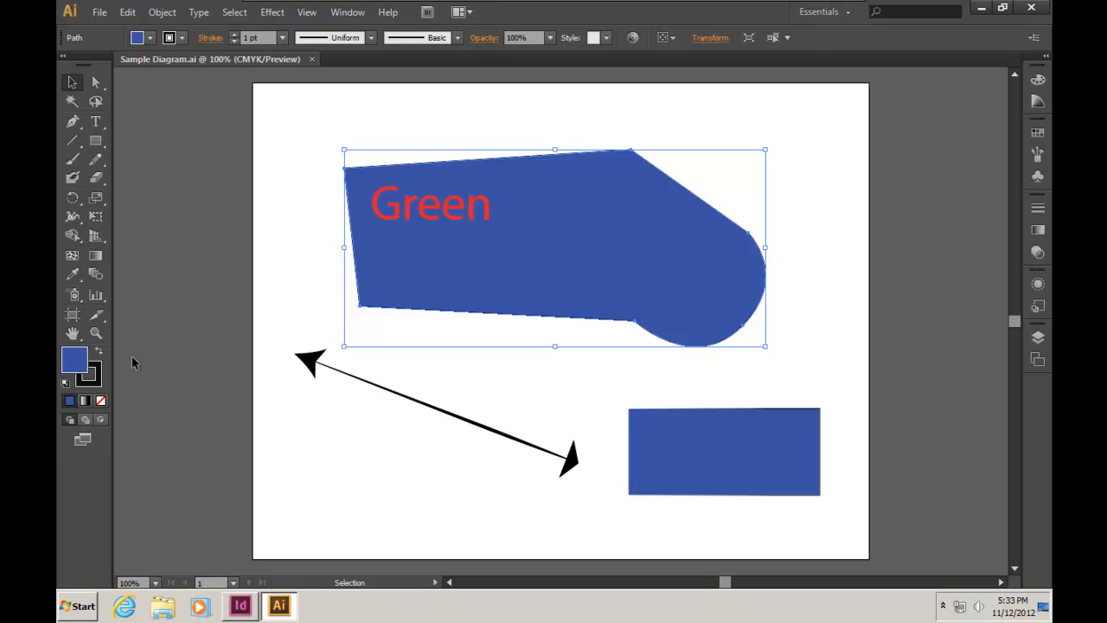
pyautogui.doubleClick(76, 363)
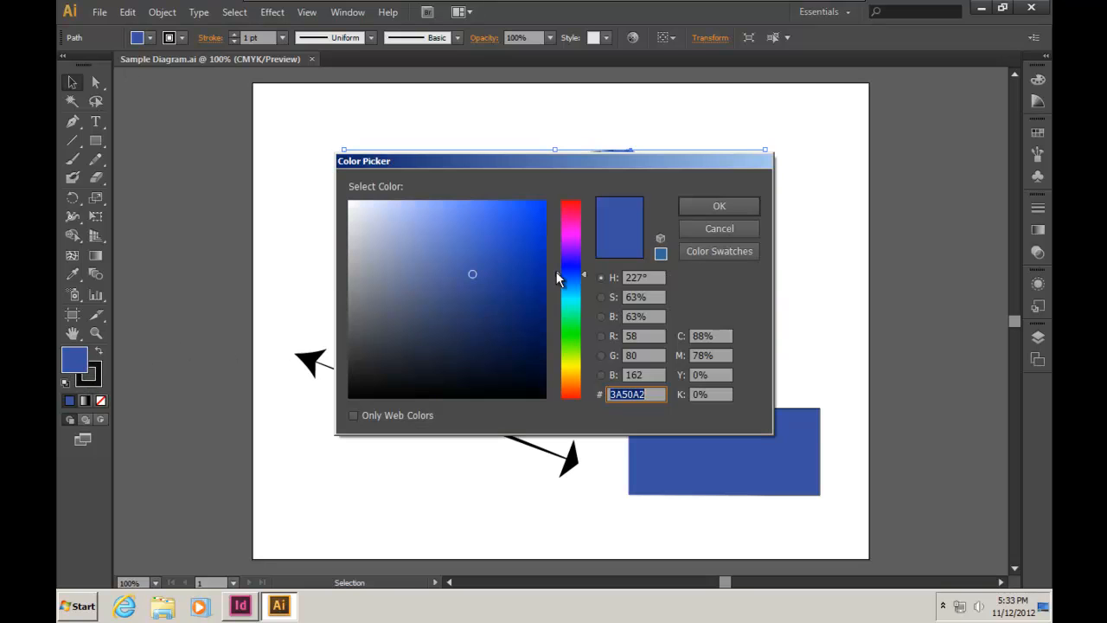
pyautogui.moveTo(586, 276); pyautogui.dragTo(582, 323)
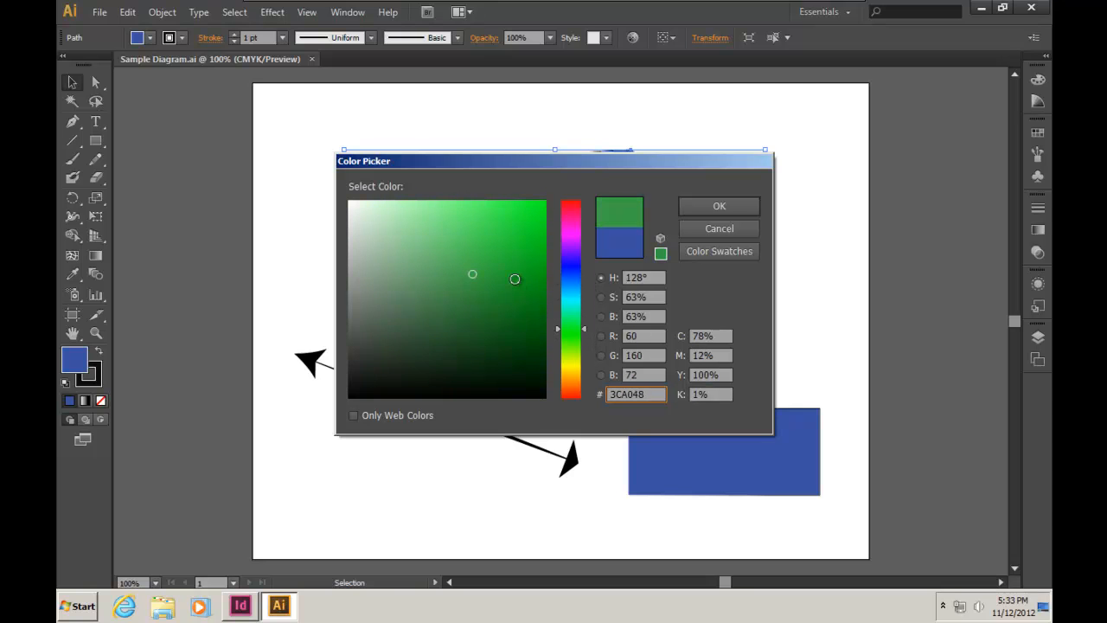
pyautogui.click(512, 279)
pyautogui.click(746, 213)
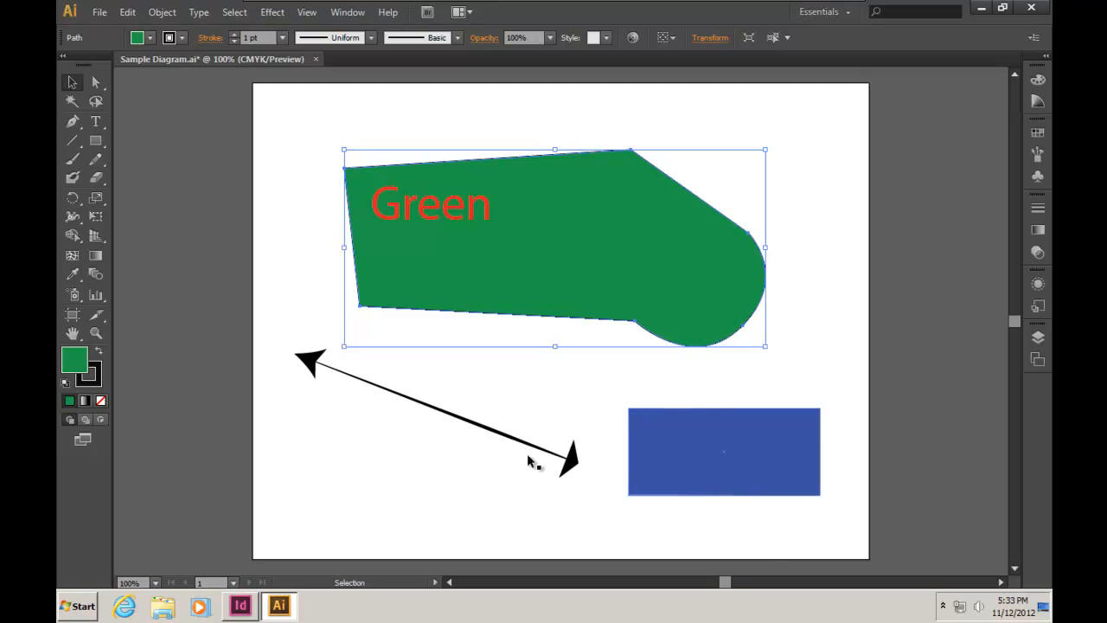
# Step: Remove the arrowheads from both ends of the diagonal line, give it a dashed stroke, and deselect it
pyautogui.click(529, 455)
pyautogui.click(531, 444)
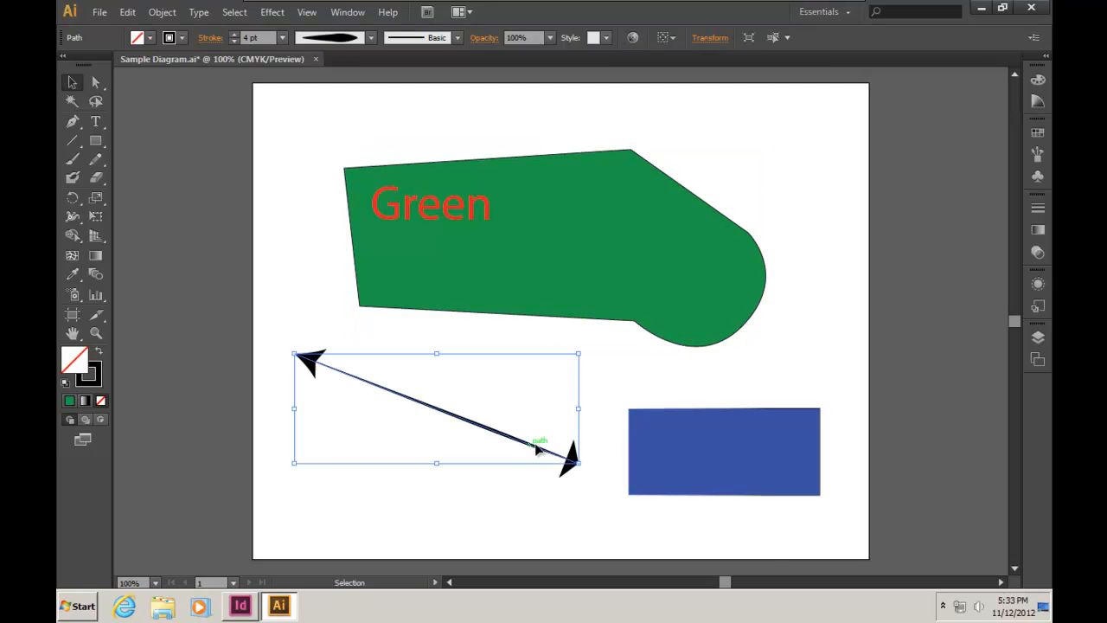
pyautogui.click(1037, 214)
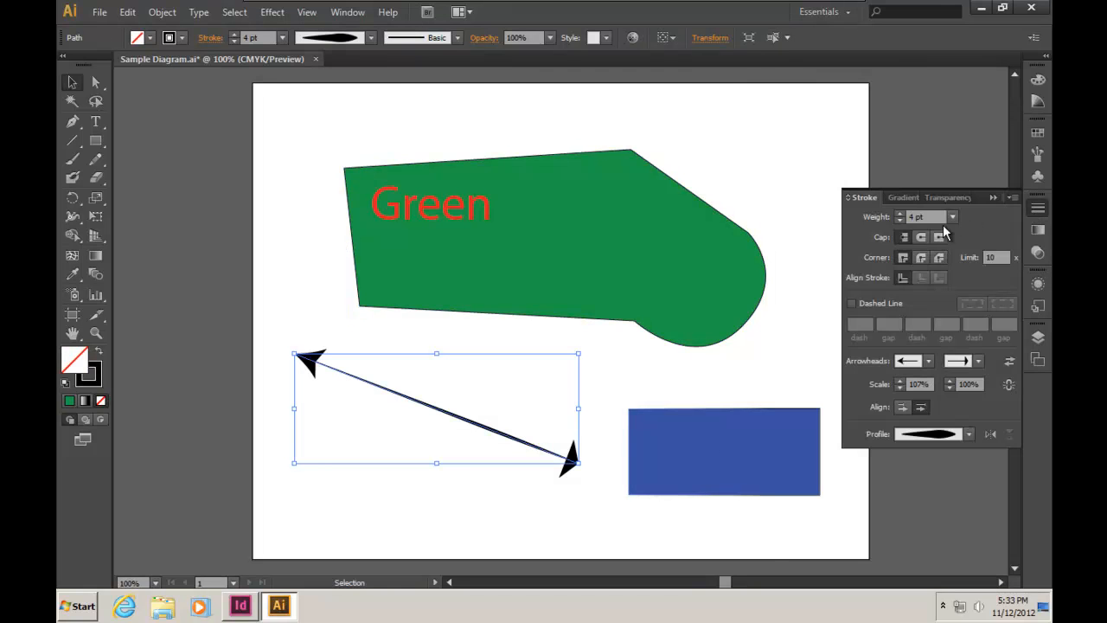
pyautogui.click(927, 362)
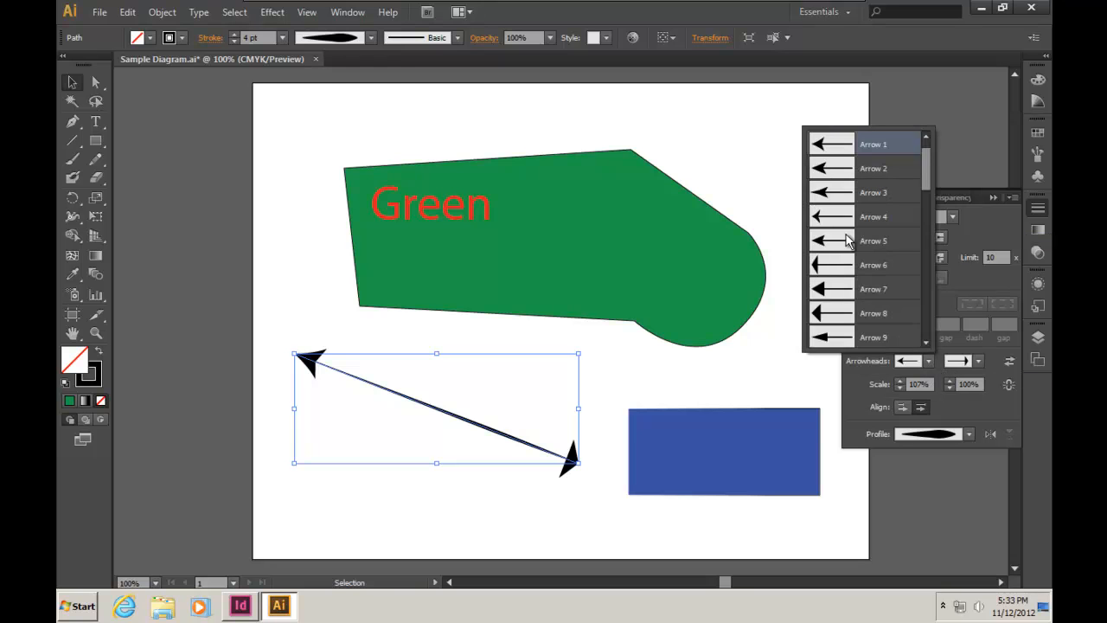
pyautogui.click(858, 145)
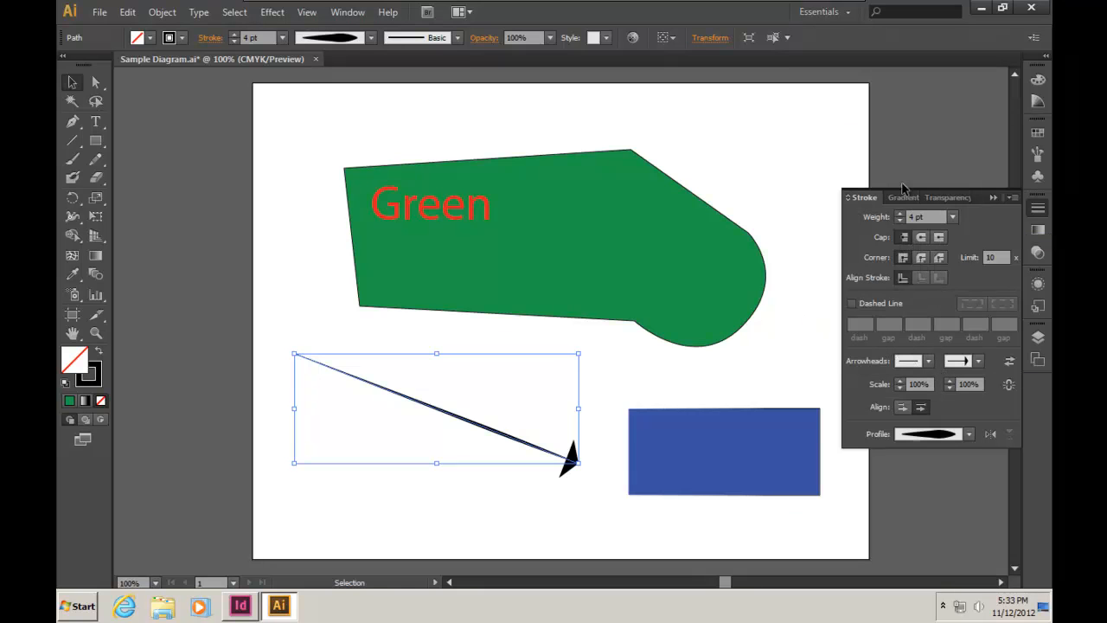
pyautogui.click(977, 361)
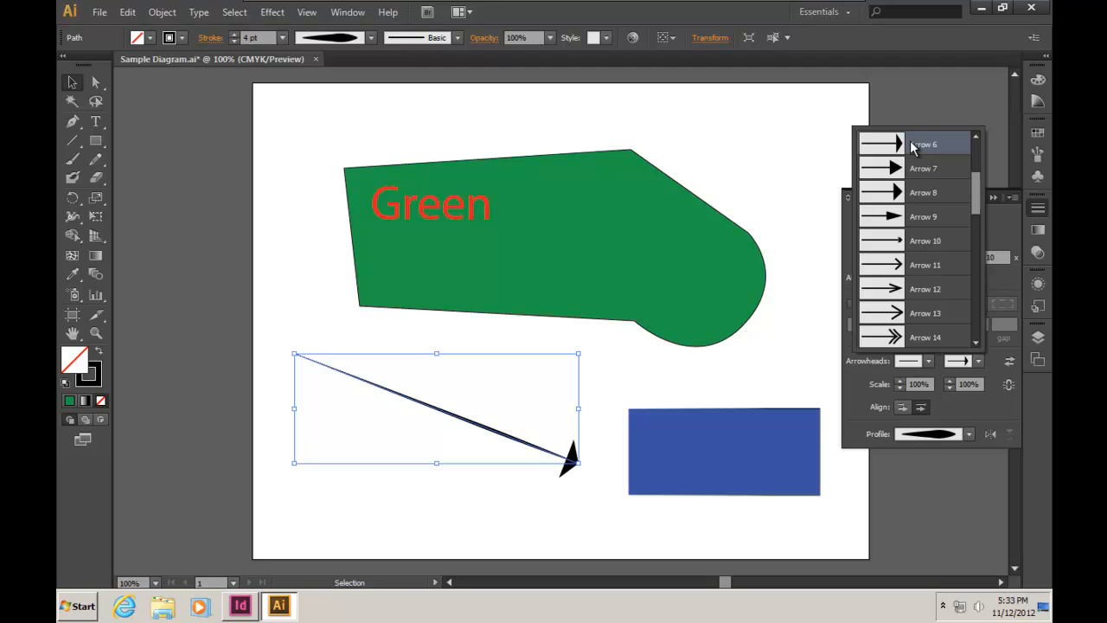
pyautogui.scroll(2, 910, 138)
pyautogui.click(911, 137)
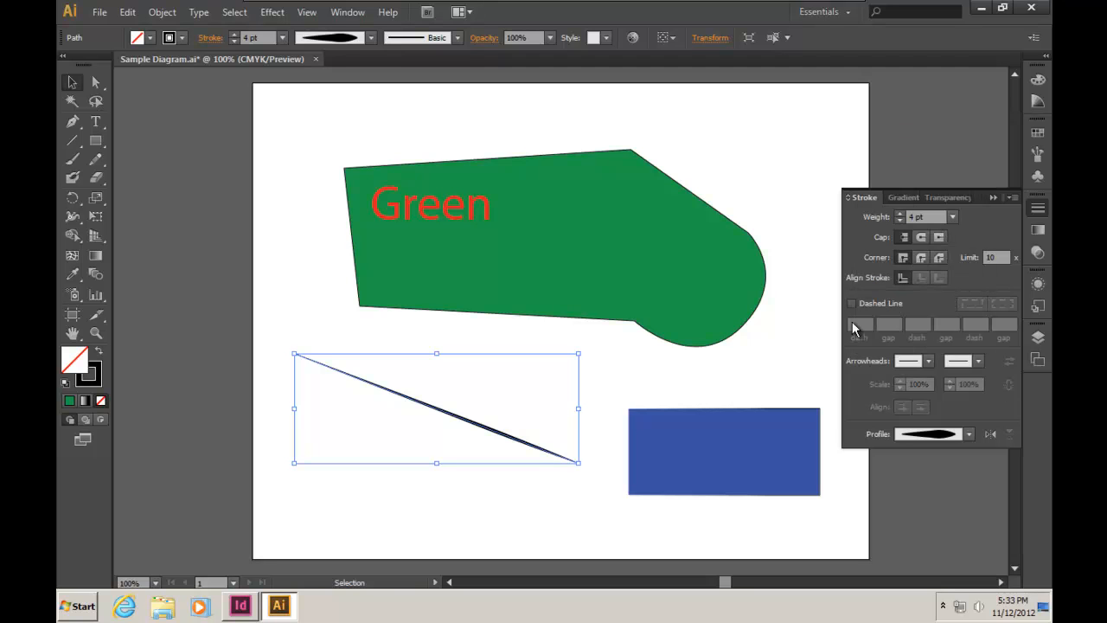
pyautogui.click(854, 302)
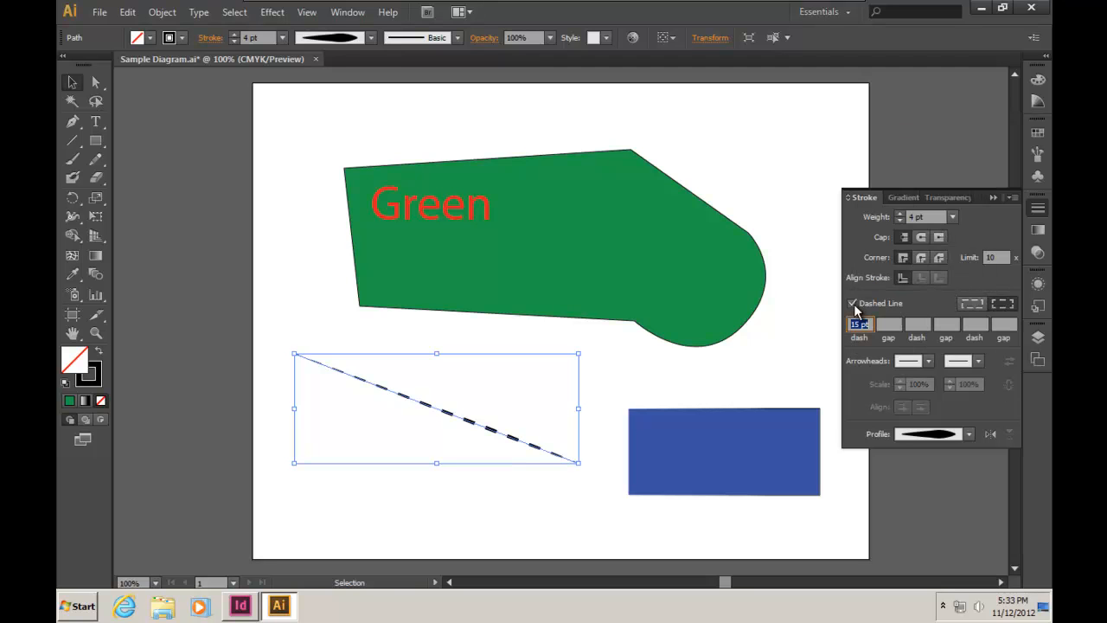
pyautogui.click(530, 523)
# Step: Delete the blue rectangle from the lower-right area of the artboard and save Sample Diagram.ai
pyautogui.click(746, 471)
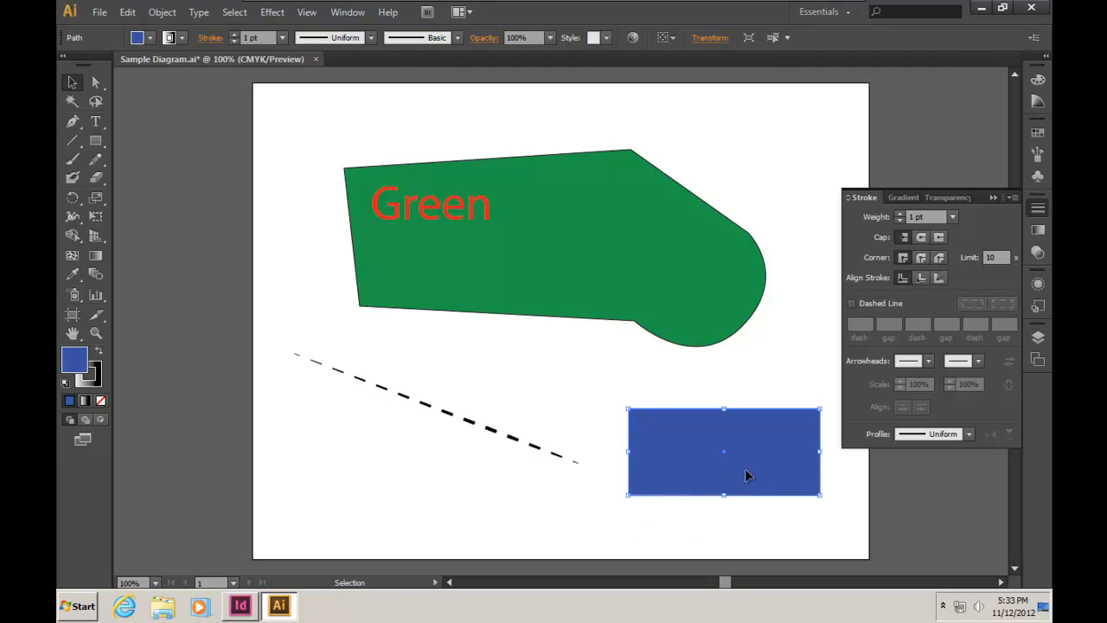
pyautogui.press('Delete')
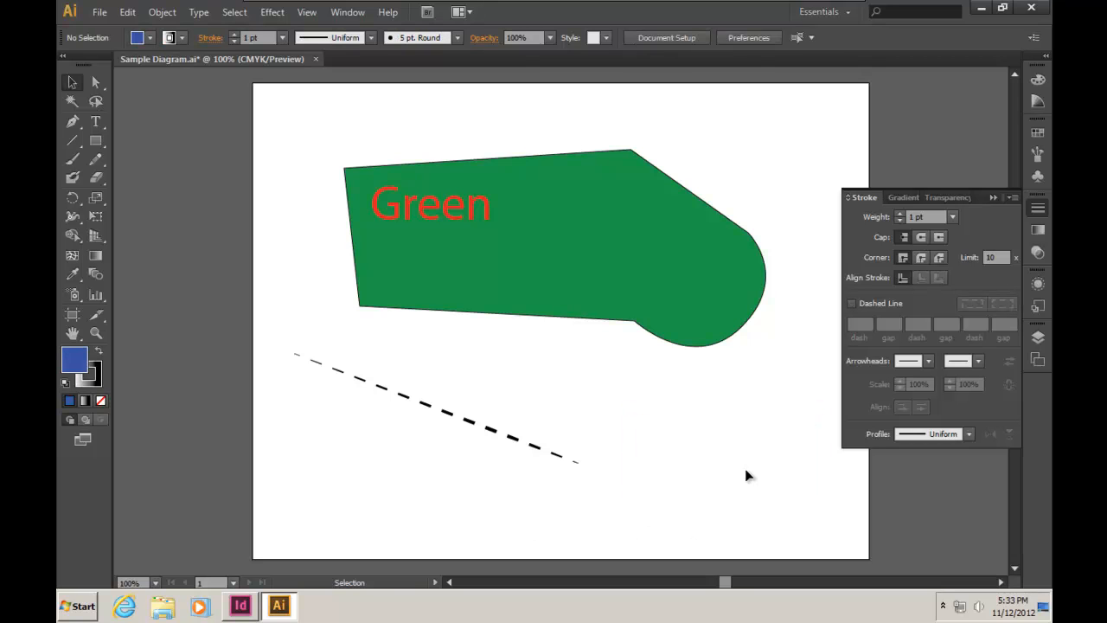
pyautogui.click(994, 197)
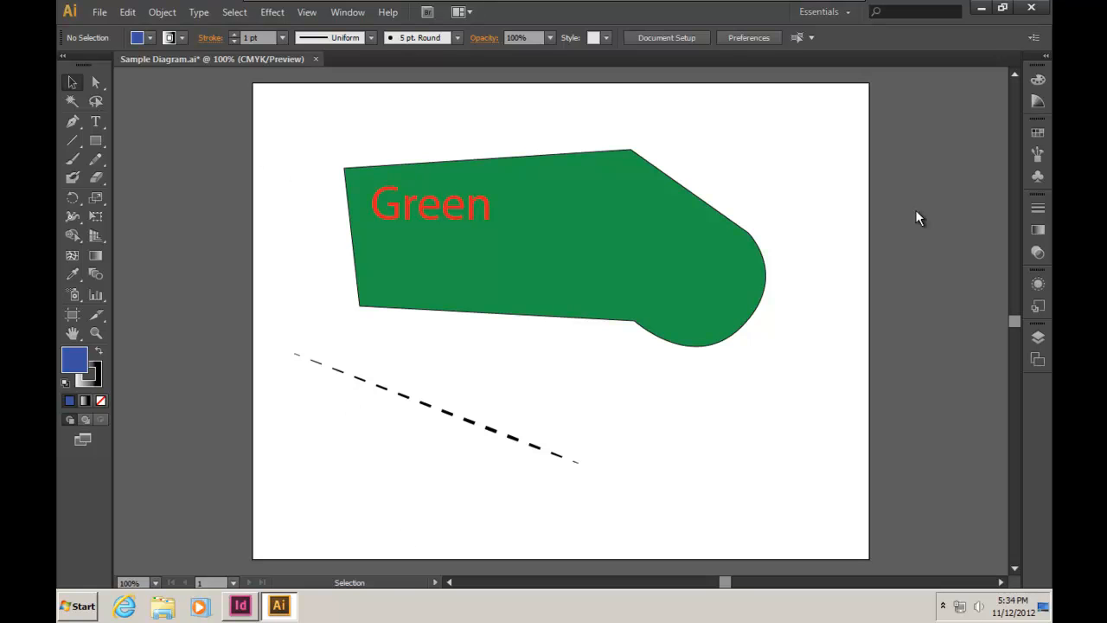
pyautogui.click(101, 12)
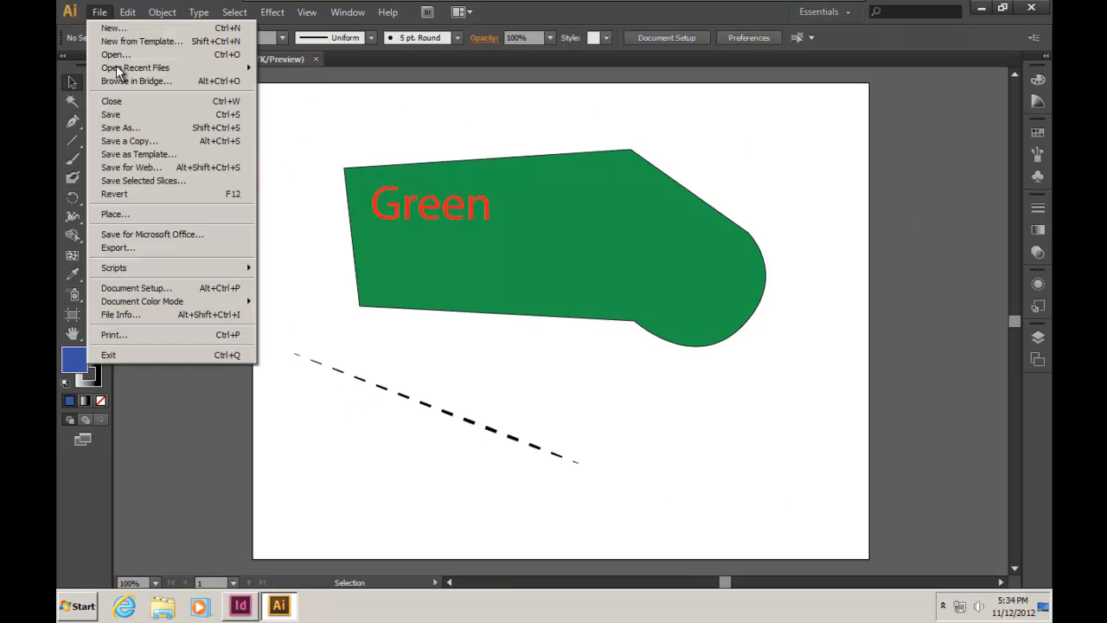
pyautogui.click(121, 114)
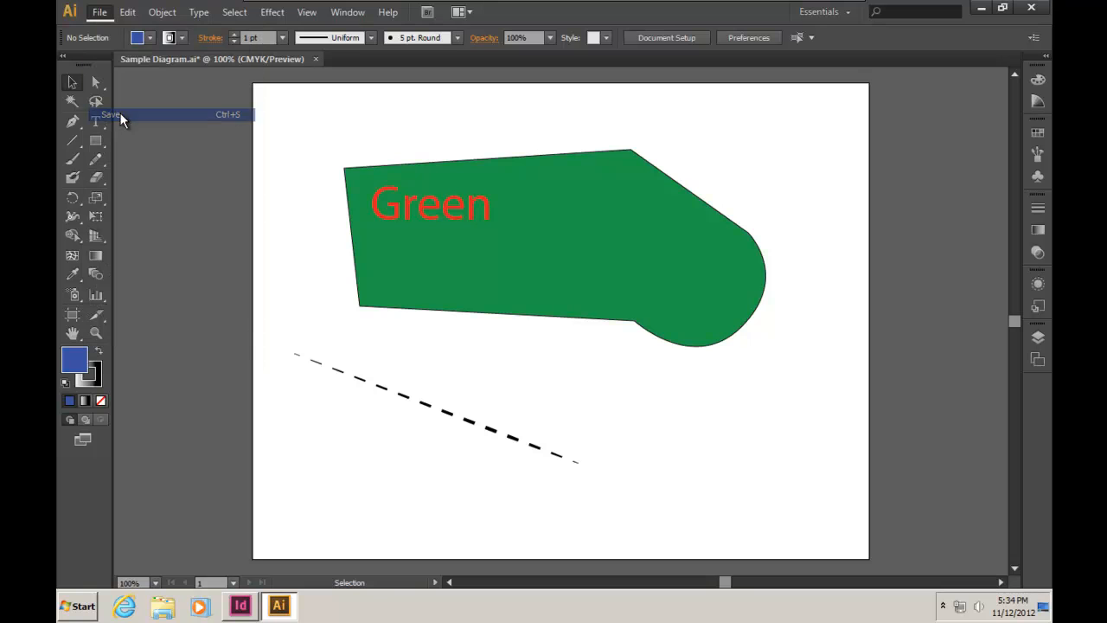
# Step: Switch back to InDesign and update the modified link to Sample Diagram.ai
pyautogui.click(242, 607)
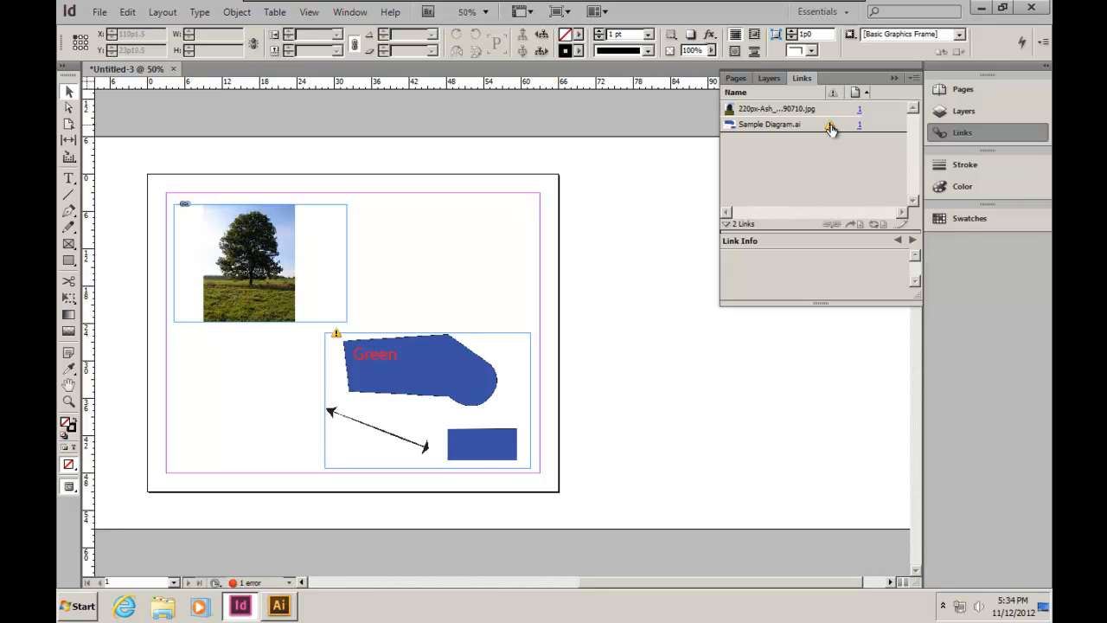
pyautogui.moveTo(830, 128)
pyautogui.doubleClick(830, 128)
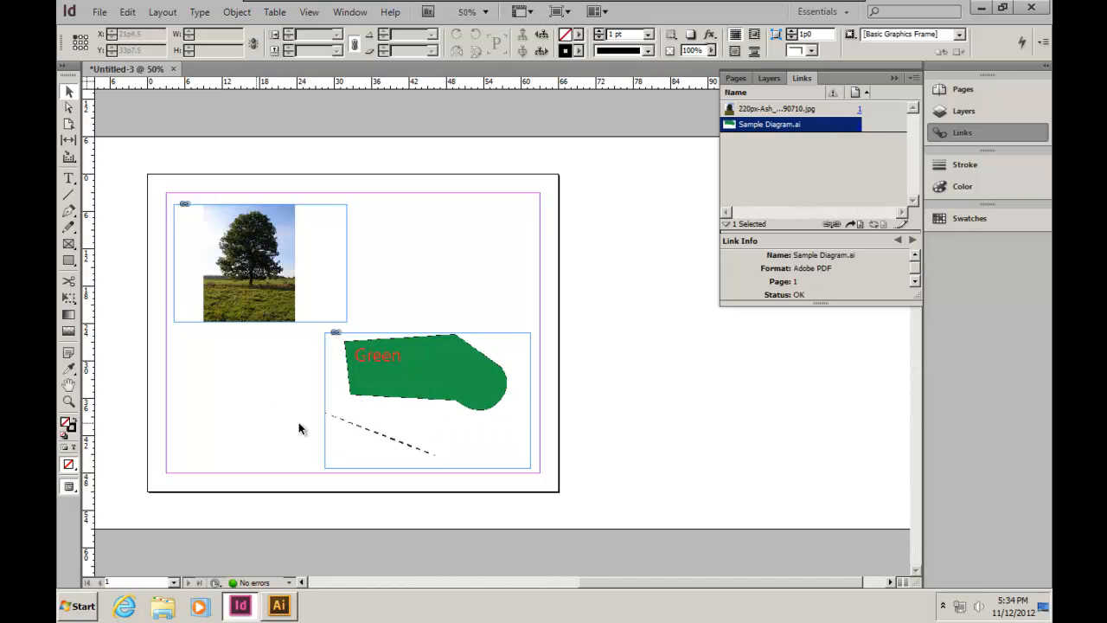
# Step: Hide the list of linked files, preview the page in full-screen presentation mode, and exit the preview
pyautogui.click(427, 400)
pyautogui.click(893, 79)
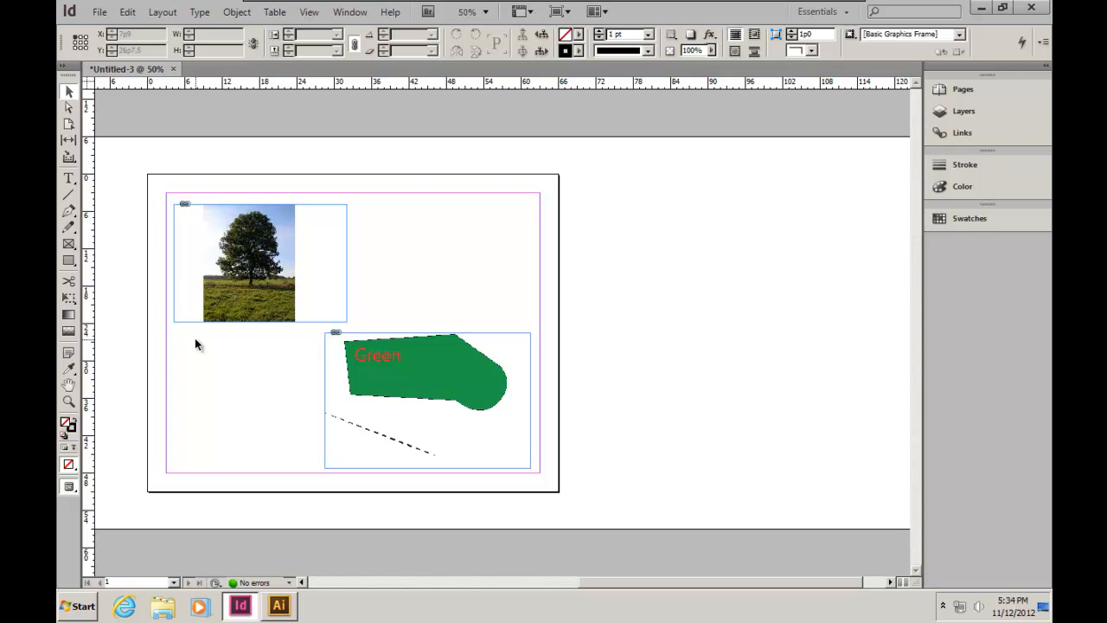
pyautogui.hotkey('shift', 'w')
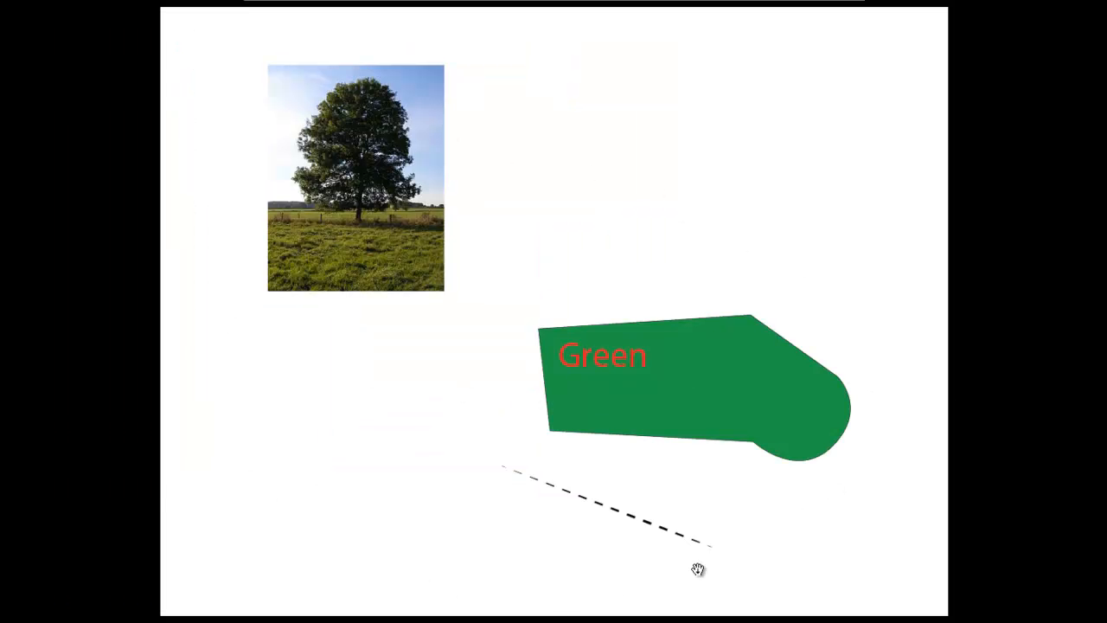
pyautogui.press('Escape')
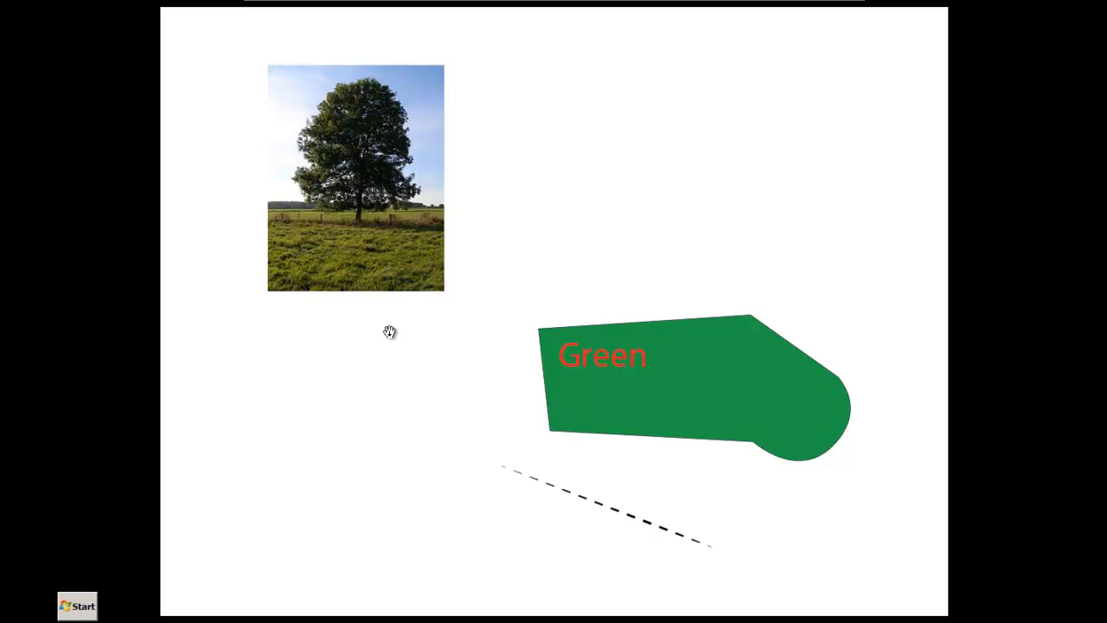